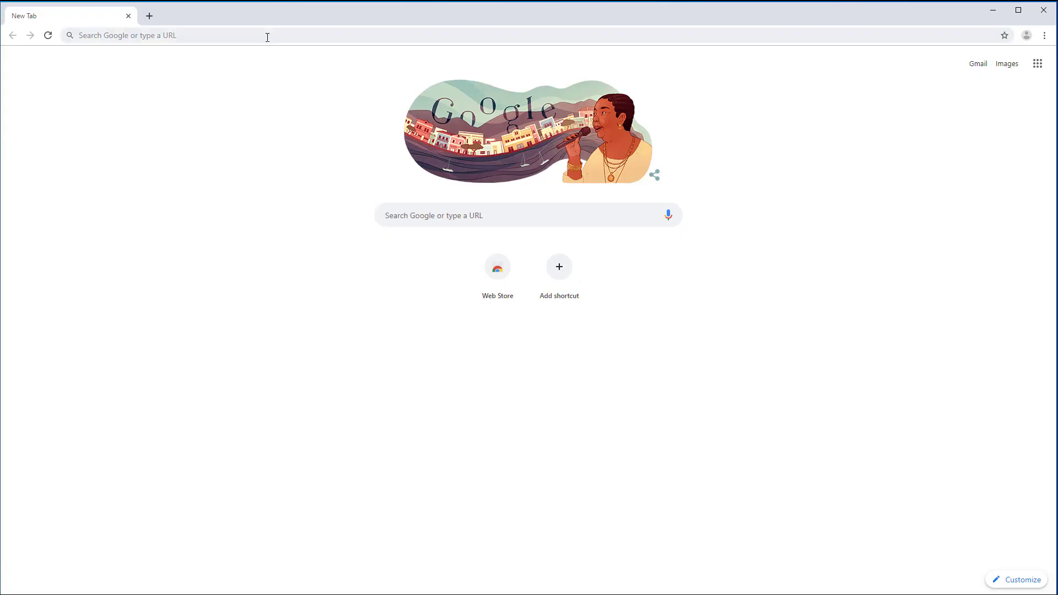
# Download the Python 3.7.4 Windows x86-64 executable installer from python.org's Downloads page
pyautogui.click(266, 36)
pyautogui.write('python.org')
pyautogui.press('Return')
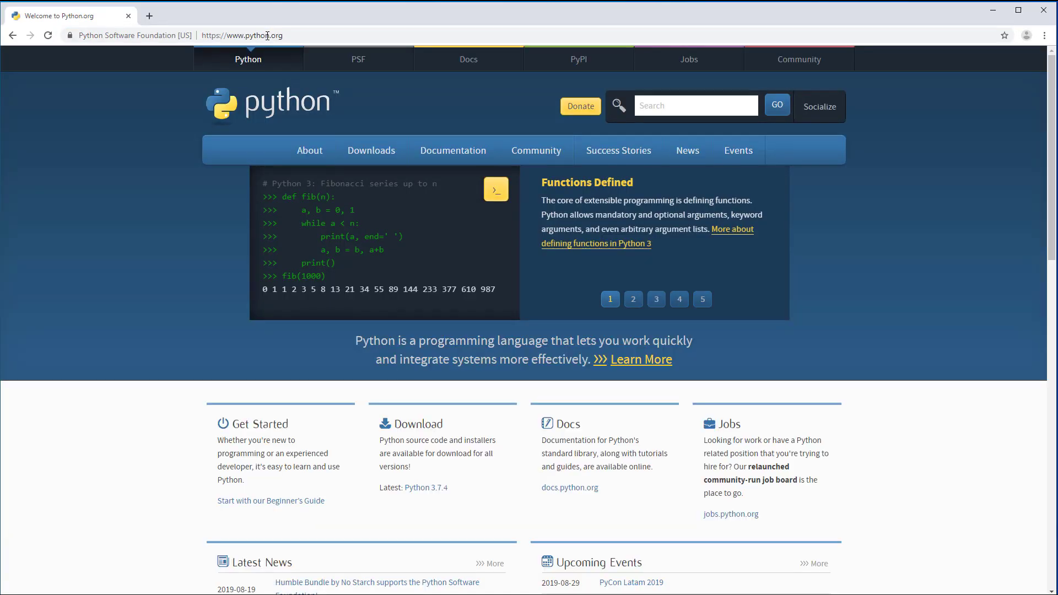
pyautogui.moveTo(372, 151)
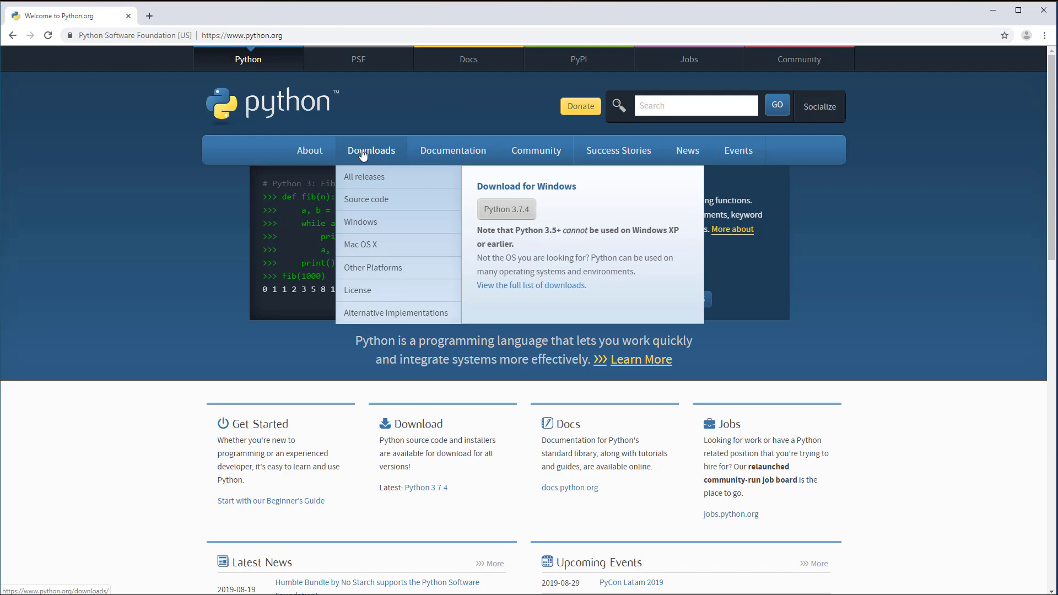
pyautogui.click(364, 154)
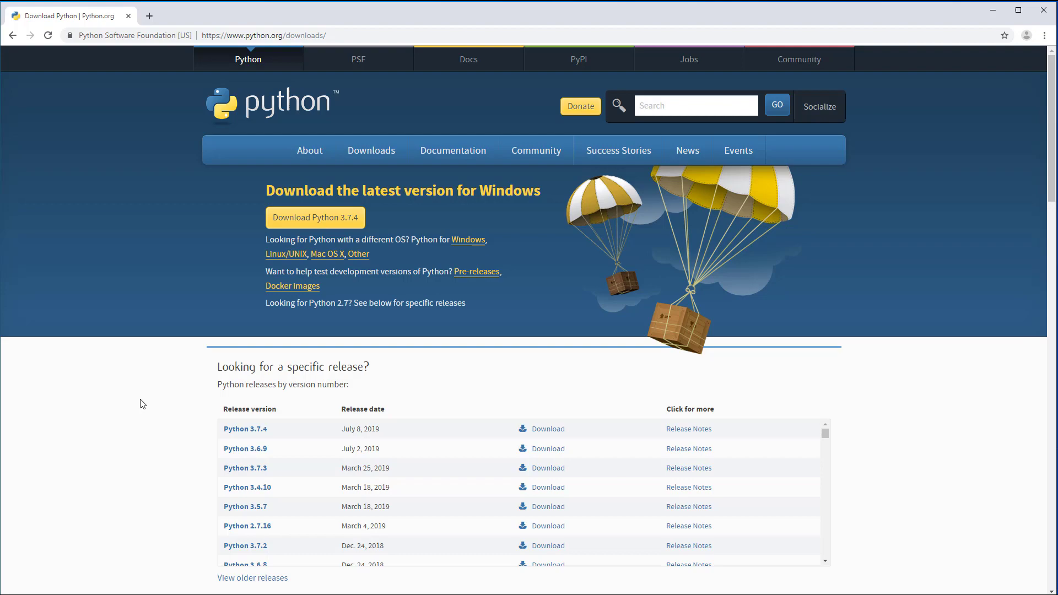
pyautogui.click(233, 435)
pyautogui.scroll(-8, 182, 402)
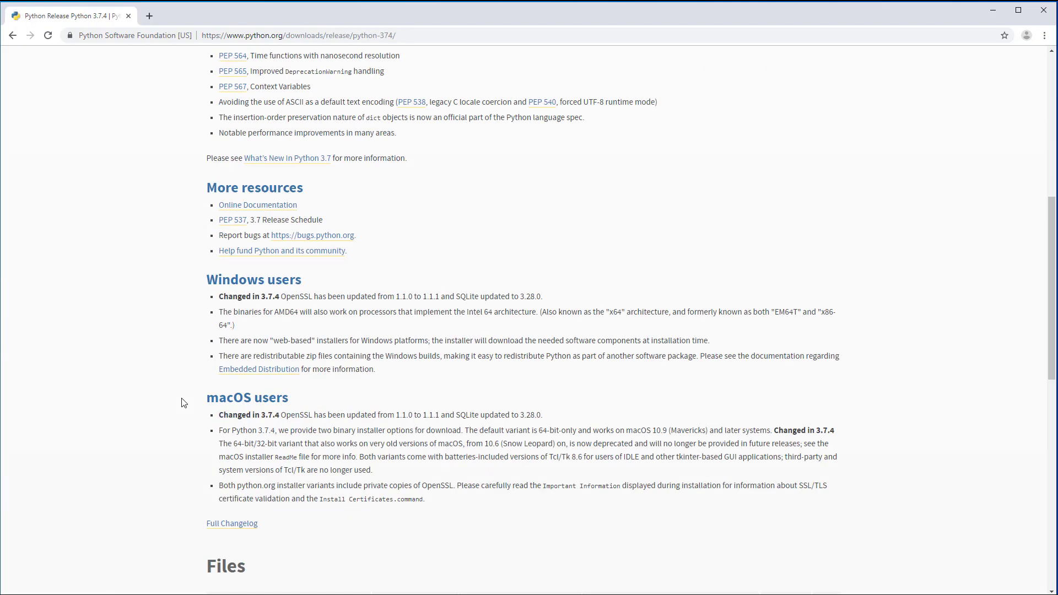
pyautogui.scroll(-3, 183, 403)
pyautogui.scroll(-2, 182, 403)
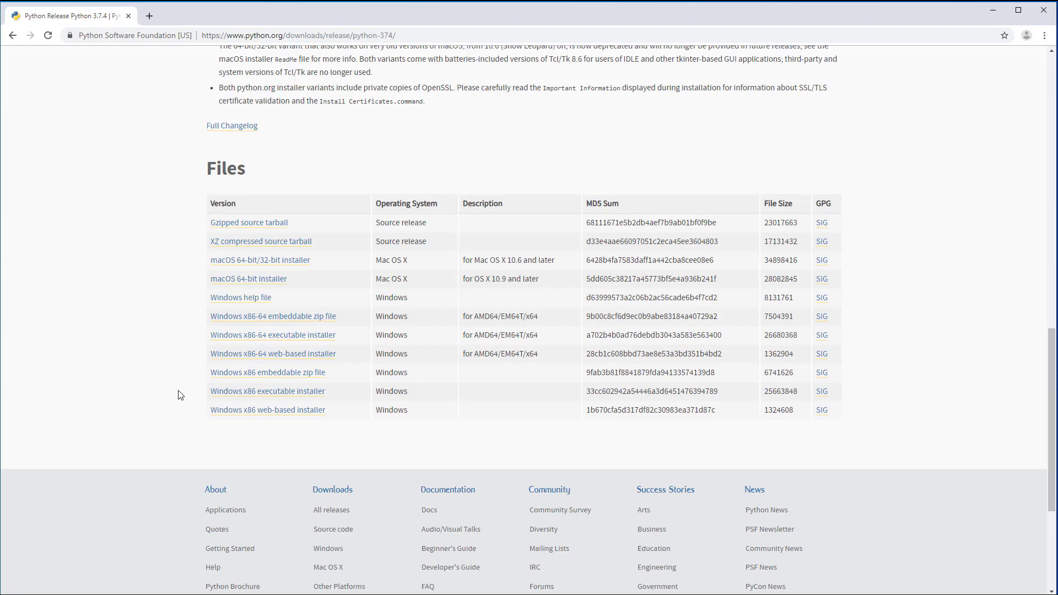
pyautogui.click(308, 341)
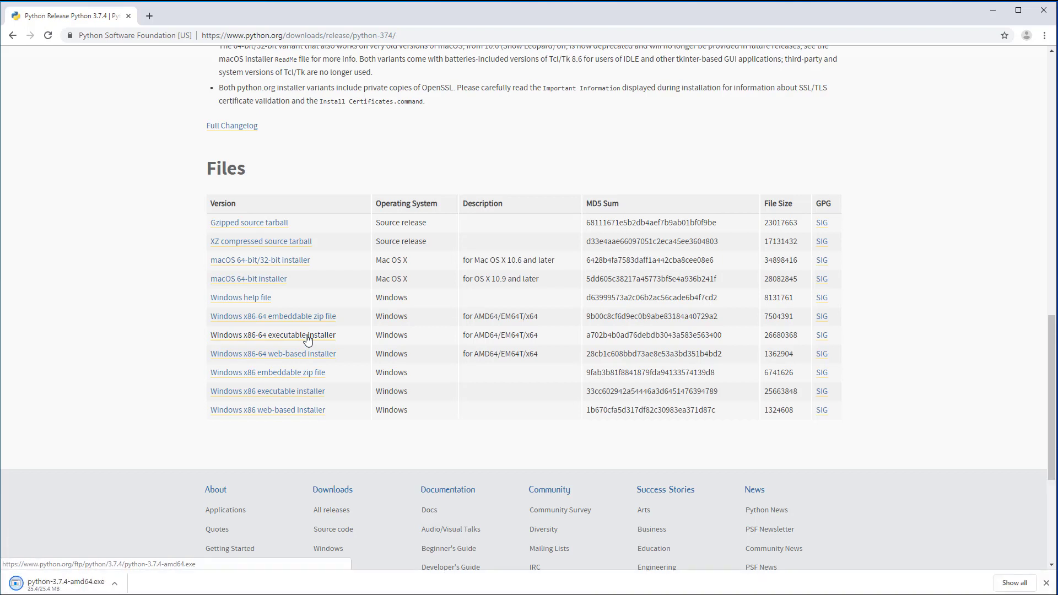
# Run python-3.7.4-amd64.exe from the Downloads folder
pyautogui.click(150, 15)
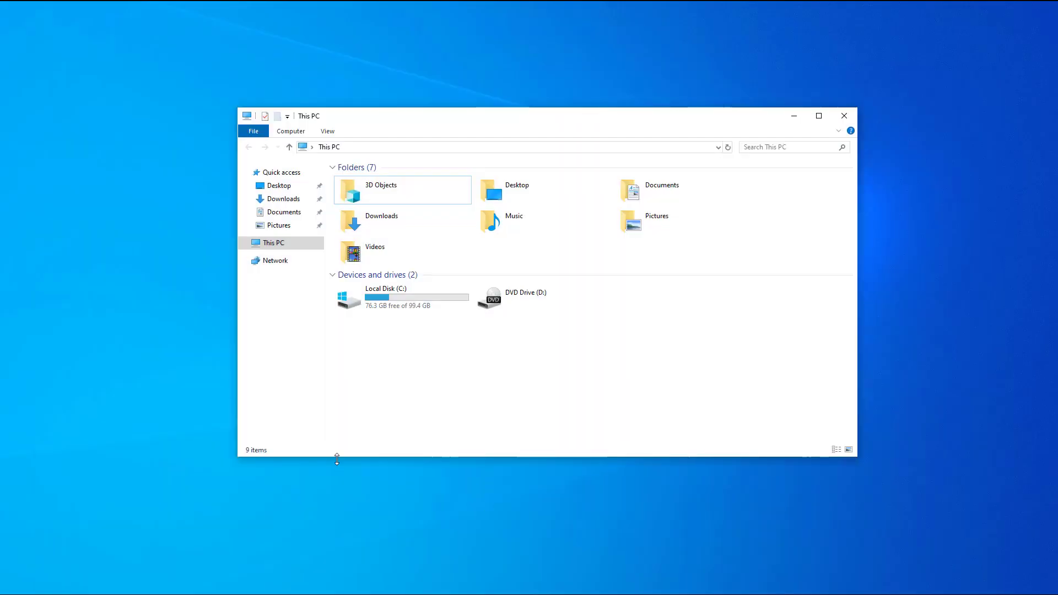
pyautogui.click(284, 198)
pyautogui.doubleClick(383, 195)
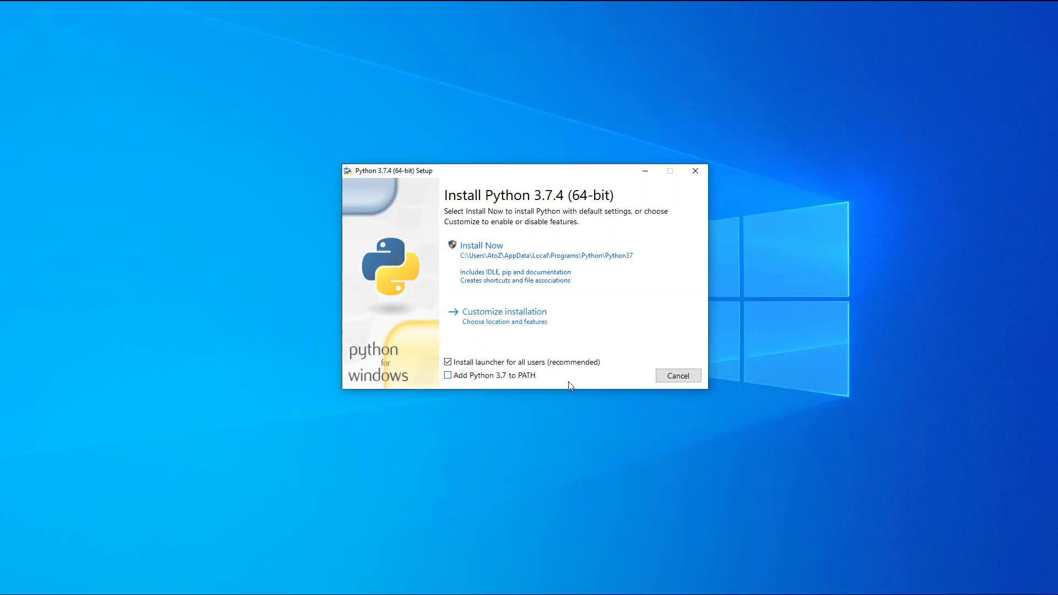
# Choose a custom install for all users, with Python added to environment variables
pyautogui.click(536, 317)
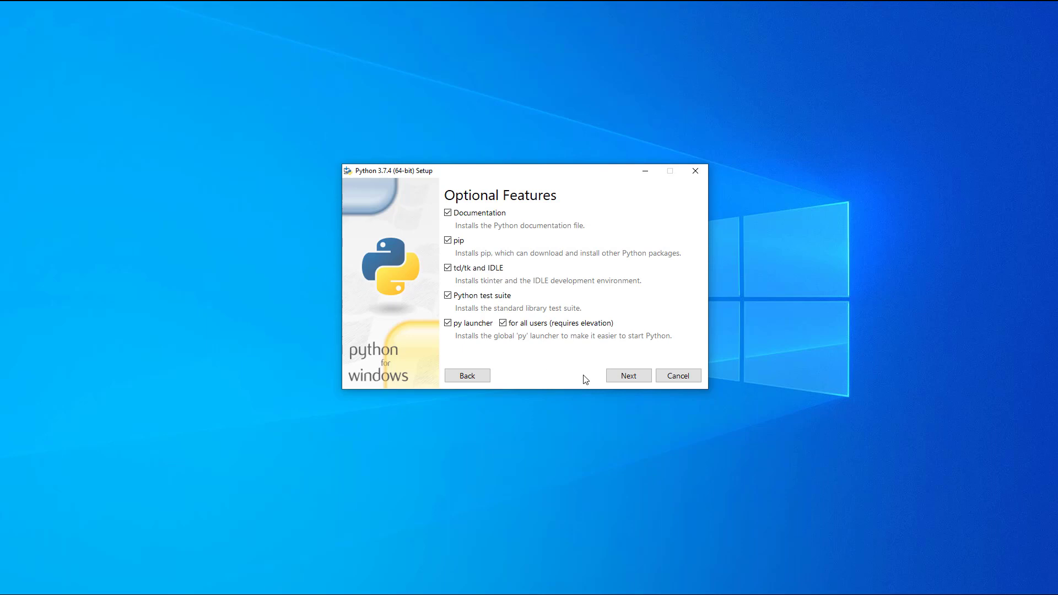
pyautogui.click(616, 378)
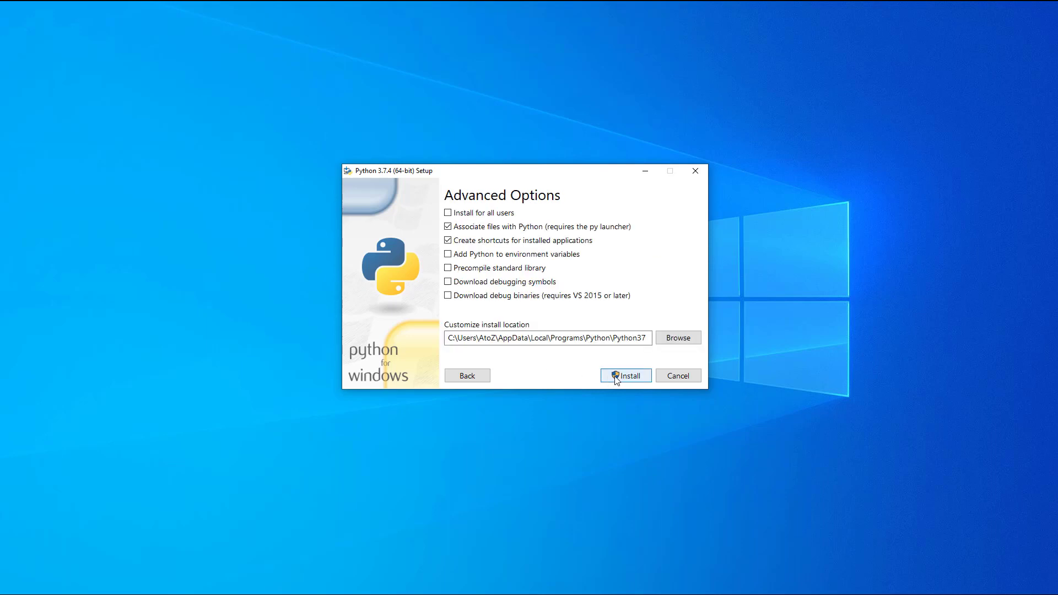
pyautogui.click(505, 213)
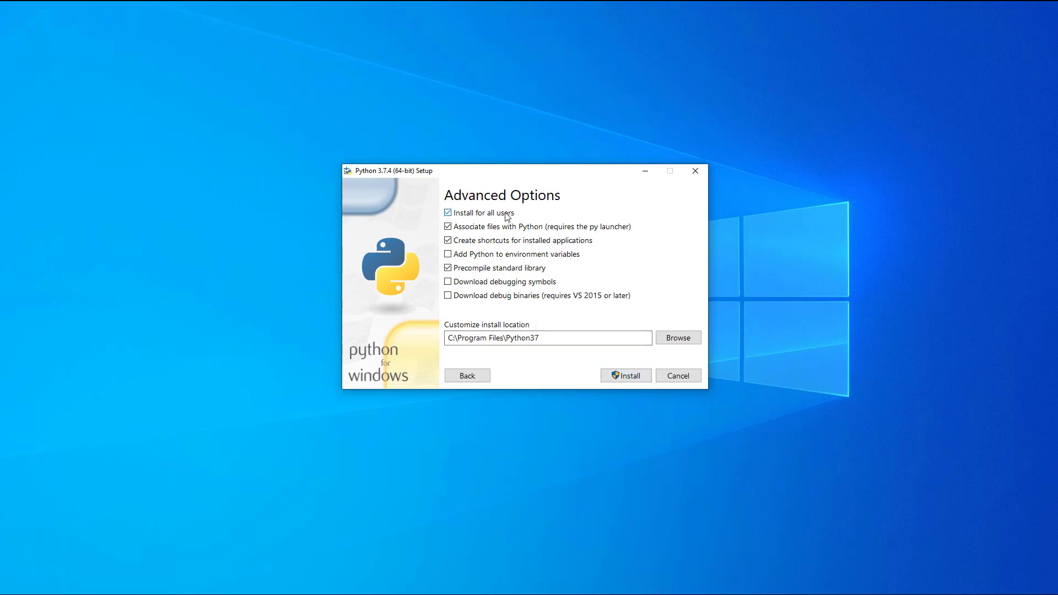
pyautogui.click(505, 255)
pyautogui.click(632, 376)
# Change the install location to C:\Python37 by removing Program Files from the path
pyautogui.click(565, 339)
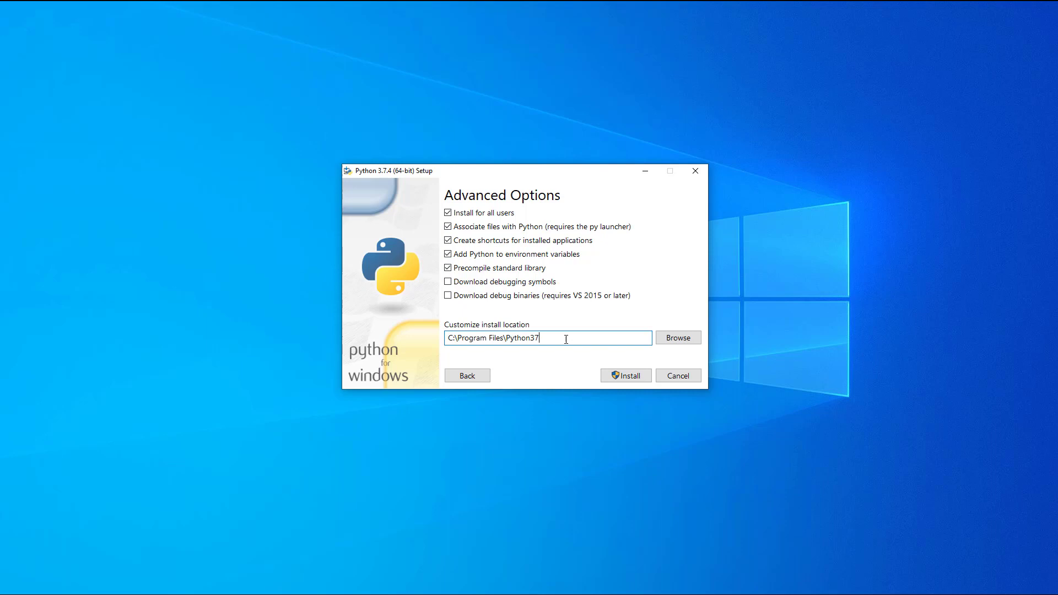
pyautogui.press('Left')
pyautogui.press('Left')
pyautogui.press('BackSpace')
pyautogui.press('BackSpace')
pyautogui.press('BackSpace')
pyautogui.press('BackSpace')
pyautogui.press('BackSpace')
pyautogui.press('BackSpace')
pyautogui.press('BackSpace')
pyautogui.press('BackSpace')
pyautogui.press('BackSpace')
pyautogui.press('BackSpace')
pyautogui.press('BackSpace')
pyautogui.press('BackSpace')
pyautogui.press('BackSpace')
pyautogui.press('BackSpace')
# Install Python 3.7.4, disable the path length limit with admin approval, and close setup
pyautogui.click(633, 379)
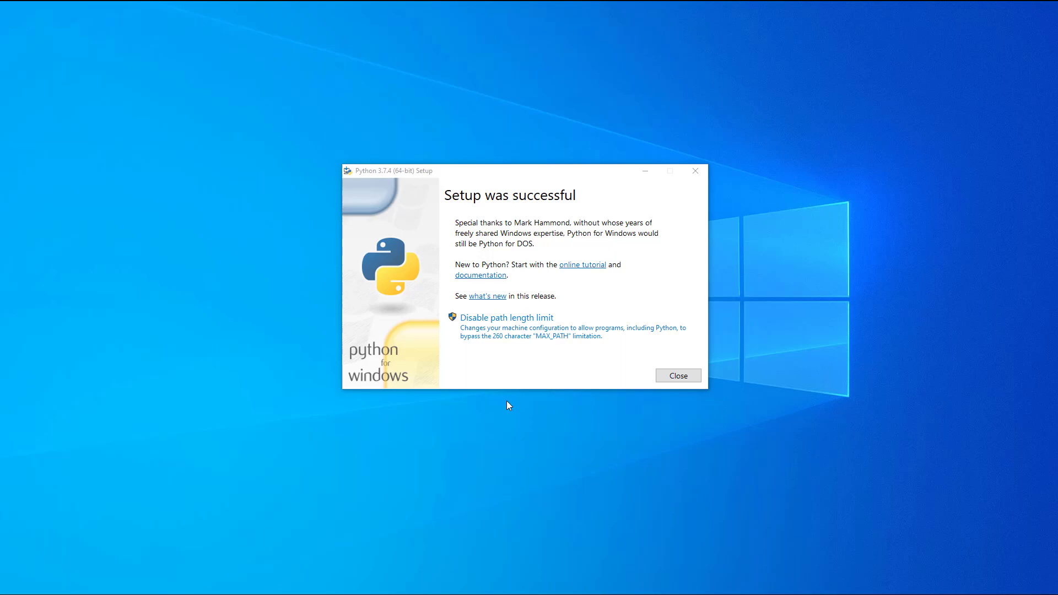
pyautogui.click(531, 327)
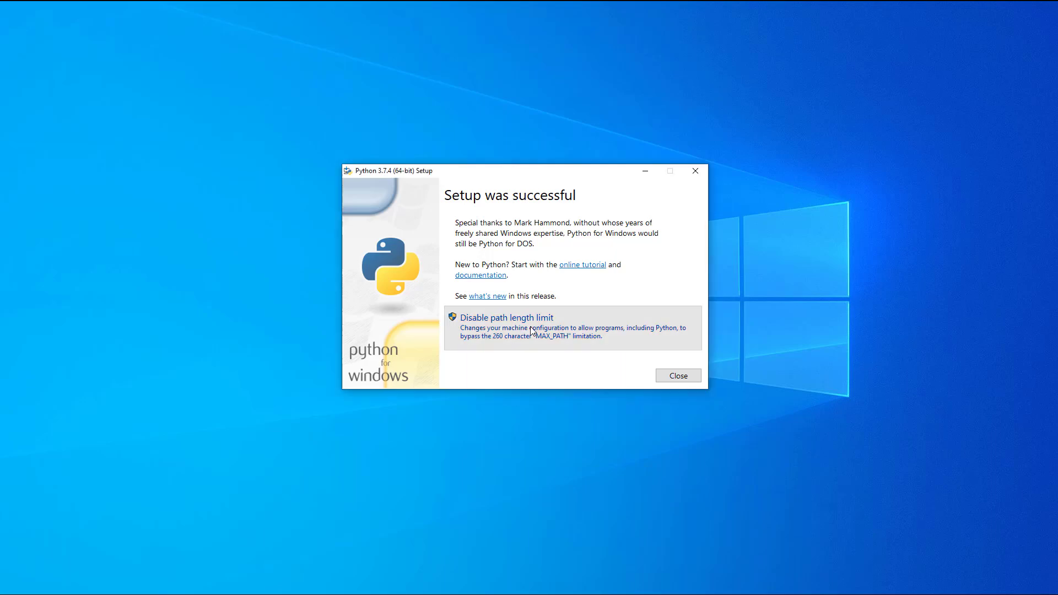
pyautogui.click(493, 401)
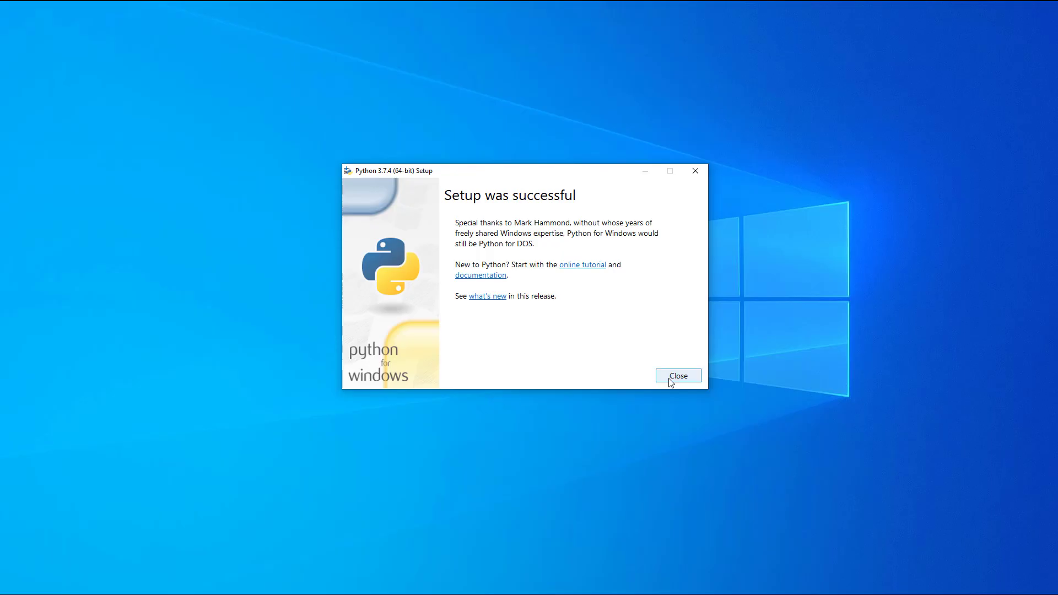
pyautogui.click(670, 379)
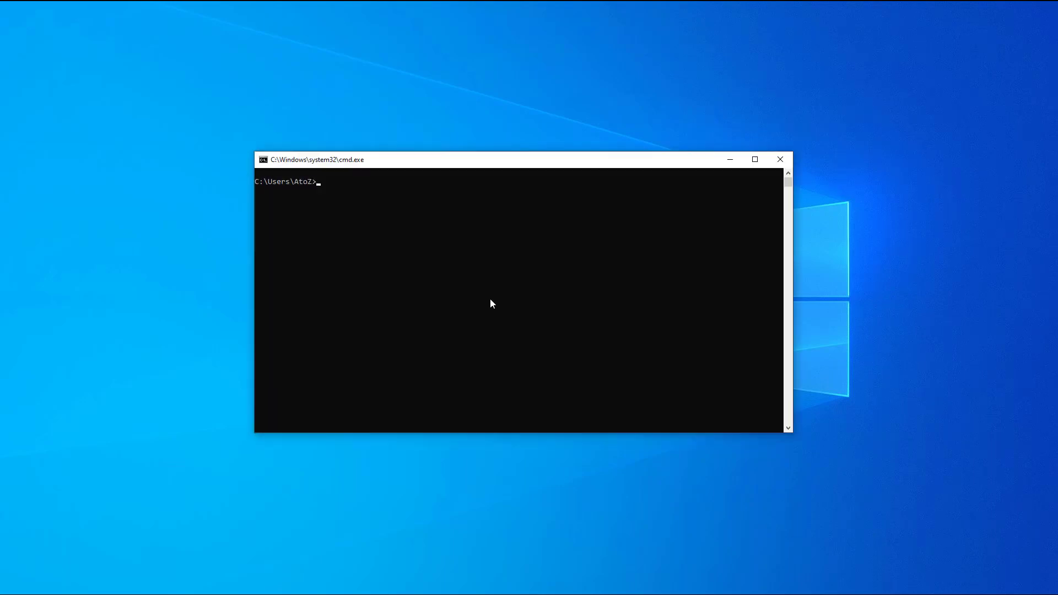
pyautogui.write('python')
# Start python to see the 3.7.4 banner, then quit() back to the prompt
pyautogui.press('Return')
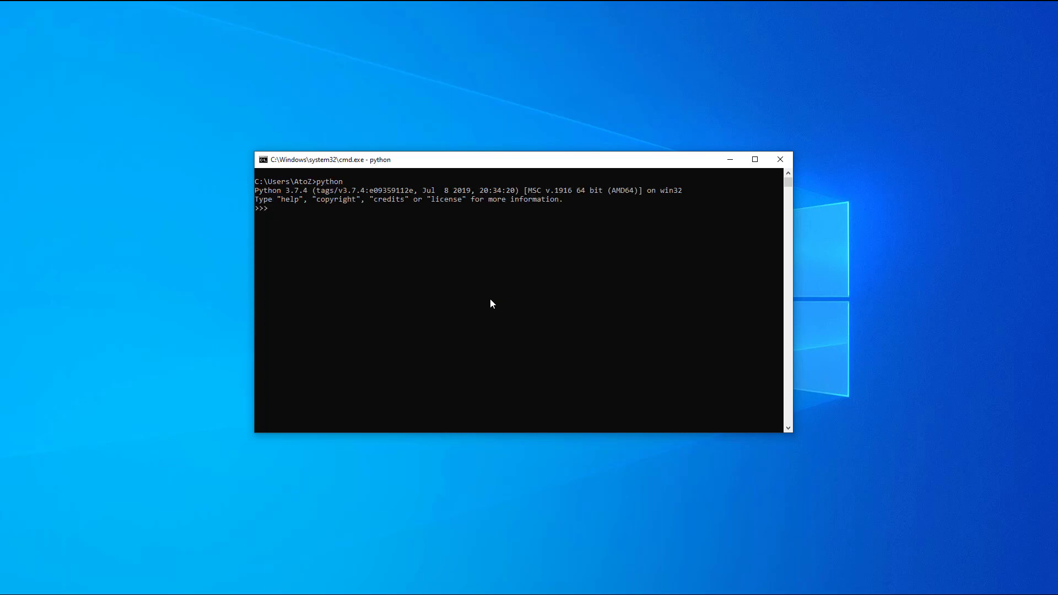
pyautogui.write('quit')
pyautogui.write('()')
pyautogui.press('Return')
pyautogui.write('cls')
# Create a DEV folder at the C: drive root and move into it
pyautogui.press('Return')
pyautogui.write('cd ')
pyautogui.write('\\')
pyautogui.press('Return')
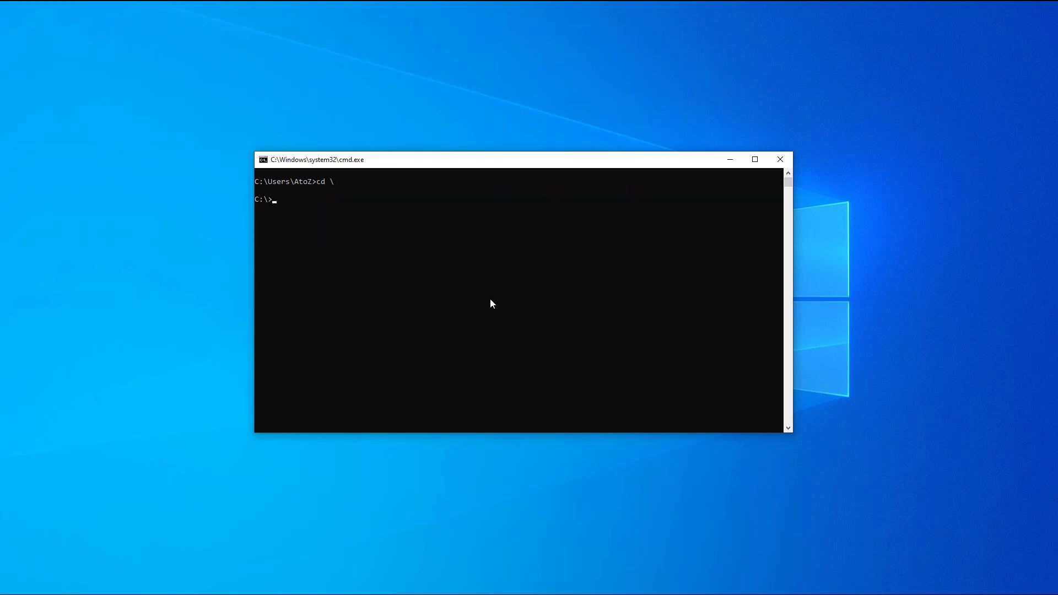
pyautogui.write('mkdir DEV')
pyautogui.press('Return')
pyautogui.write('cd DEV')
pyautogui.press('Return')
pyautogui.write('cls')
# Create the pgzero_env virtual environment with python -m venv and list C:\DEV
pyautogui.press('Return')
pyautogui.write('python -m')
pyautogui.write(' venv ')
pyautogui.write('pgzero_env')
pyautogui.press('Return')
pyautogui.write('dir')
pyautogui.press('Return')
# Run pgzero_env\Scripts\activate, with Tab-completed folder names, to activate the environment
pyautogui.press('Tab')
pyautogui.write('\\')
pyautogui.write('S')
pyautogui.press('Tab')
pyautogui.write('\\ac')
pyautogui.press('Tab')
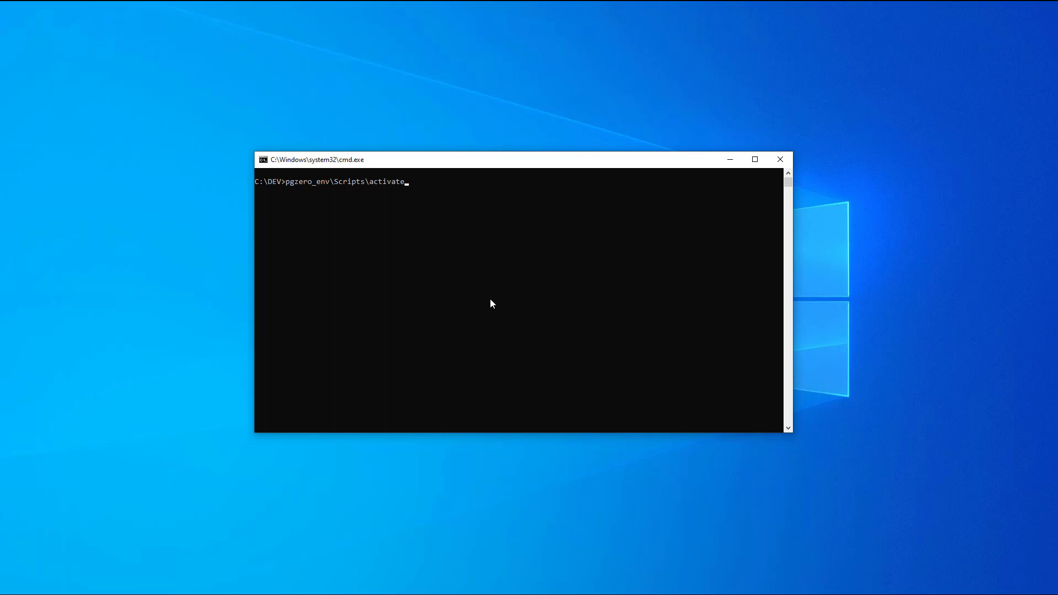
pyautogui.press('Return')
pyautogui.write('cls')
# Install Pygame Zero with 'python -m pip install pgzero'
pyautogui.press('Return')
pyautogui.write('python ')
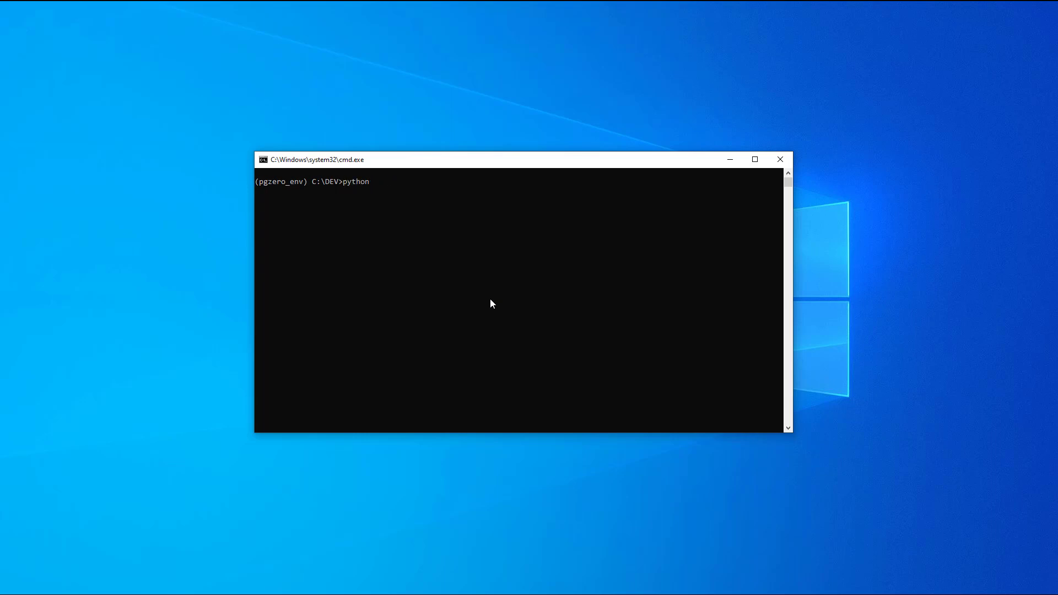
pyautogui.write('-m pip ')
pyautogui.write('install')
pyautogui.write(' pgzero')
pyautogui.press('Return')
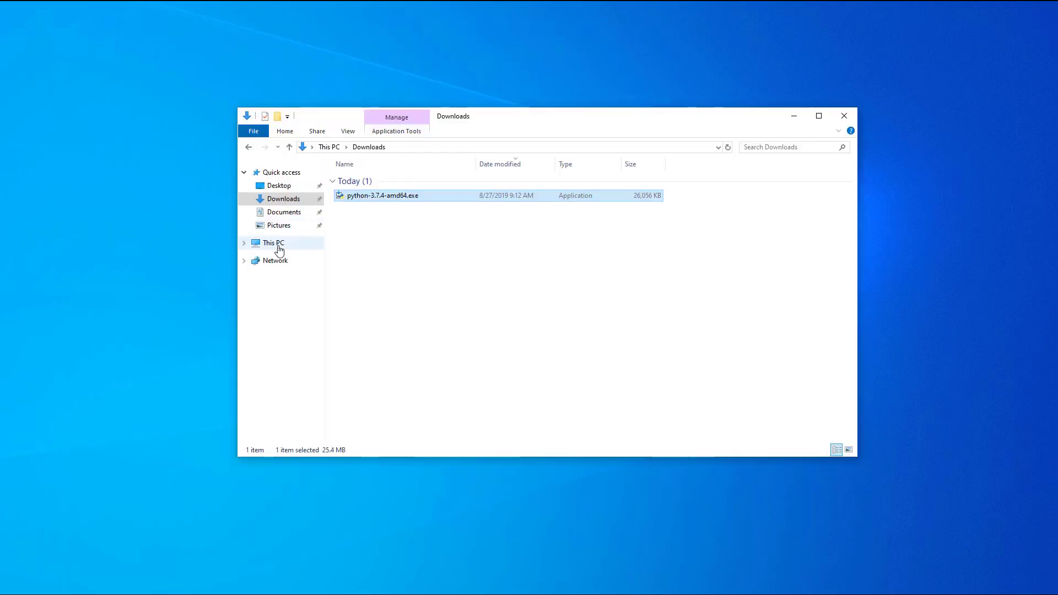
pyautogui.click(276, 242)
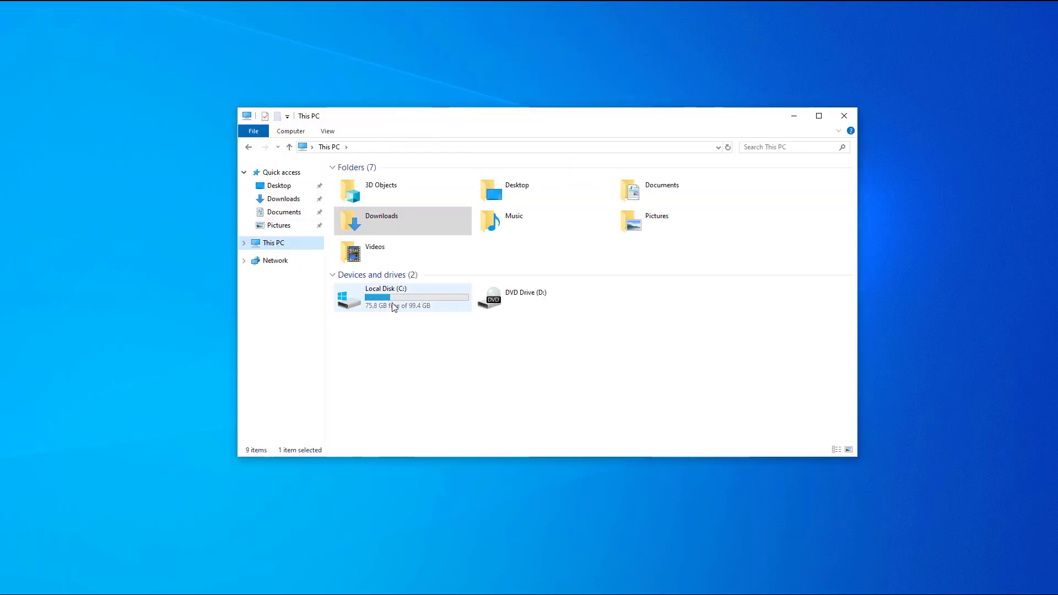
# Create a new text document in C:\DEV named intro.py
pyautogui.doubleClick(389, 303)
pyautogui.doubleClick(371, 183)
pyautogui.rightClick(371, 251)
pyautogui.click(555, 395)
pyautogui.write('i')
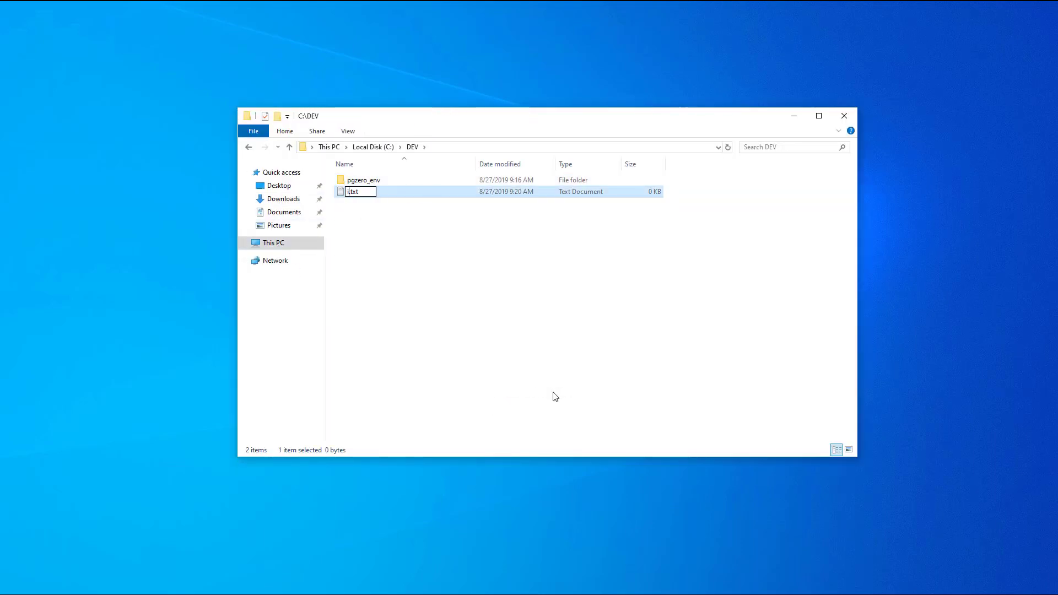
pyautogui.write('ntro.py')
pyautogui.press('Return')
pyautogui.press('Return')
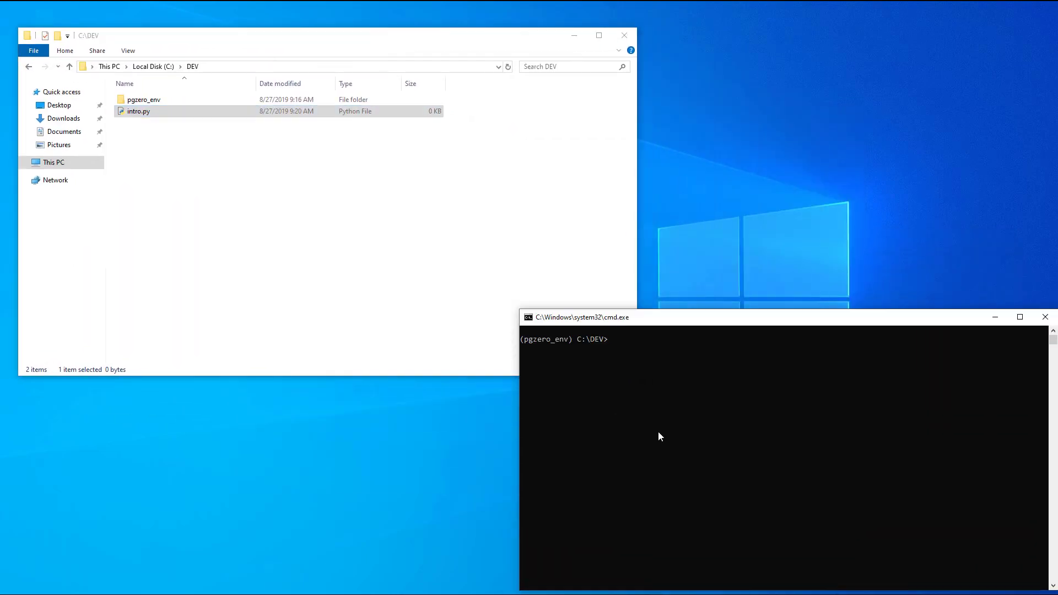
pyautogui.write('pgzru')
pyautogui.write('n')
pyautogui.write(' intro.py')
# Run 'pgzrun intro.py', move the blank black game window, then close it
pyautogui.press('Return')
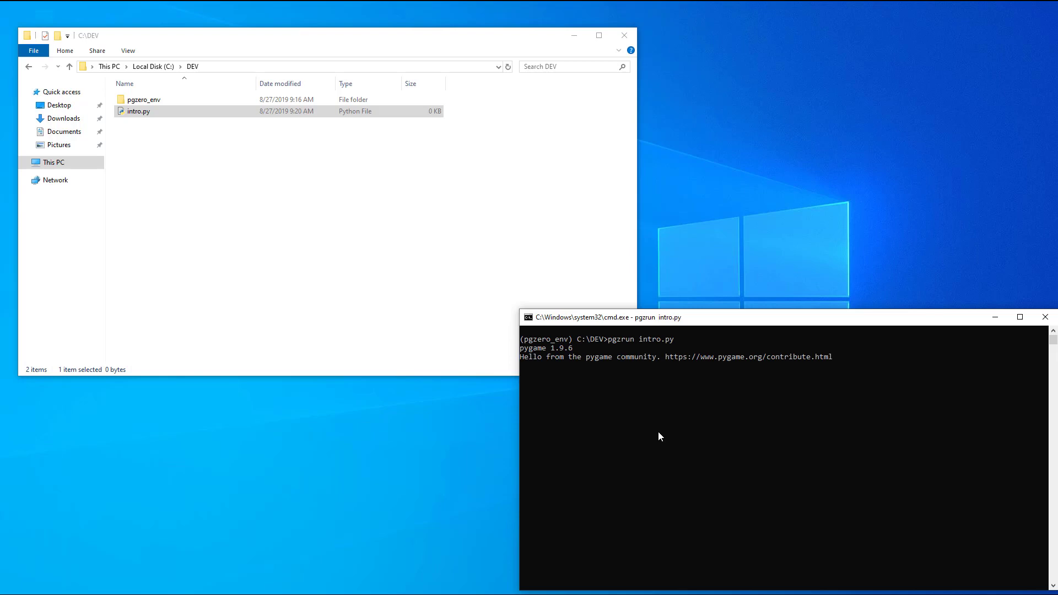
pyautogui.moveTo(273, 54); pyautogui.dragTo(387, 132)
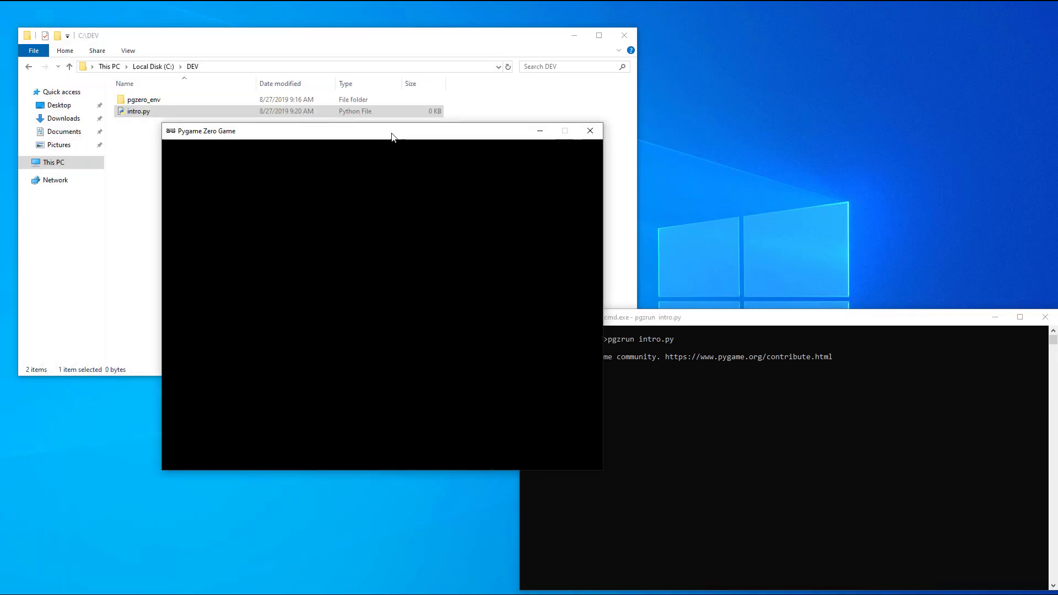
pyautogui.click(591, 132)
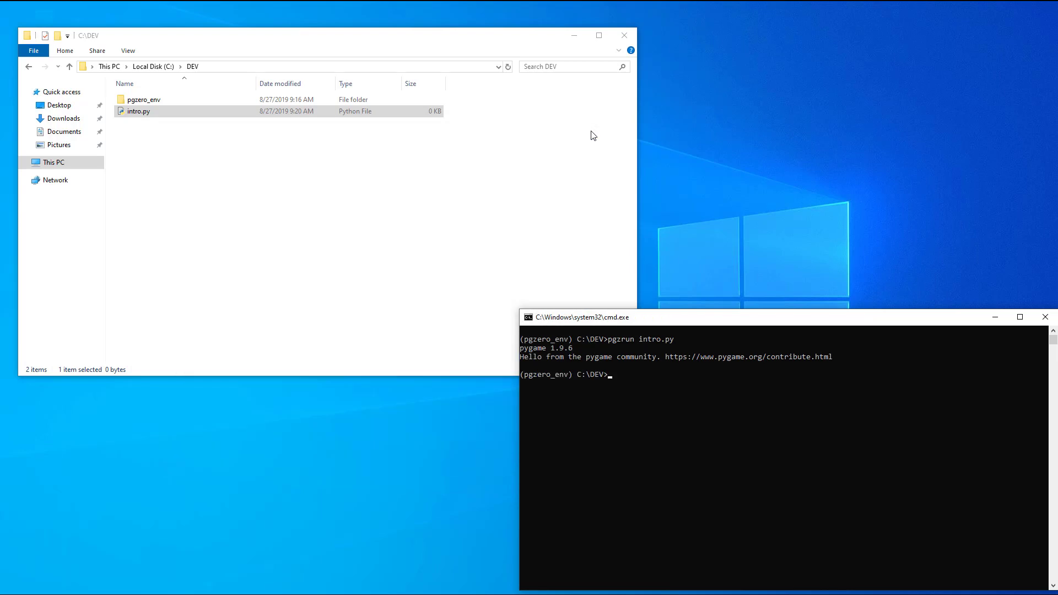
pyautogui.click(422, 225)
# Open intro.py with Edit with IDLE 3.7 (64-bit) from its right-click menu
pyautogui.rightClick(132, 115)
pyautogui.moveTo(170, 132)
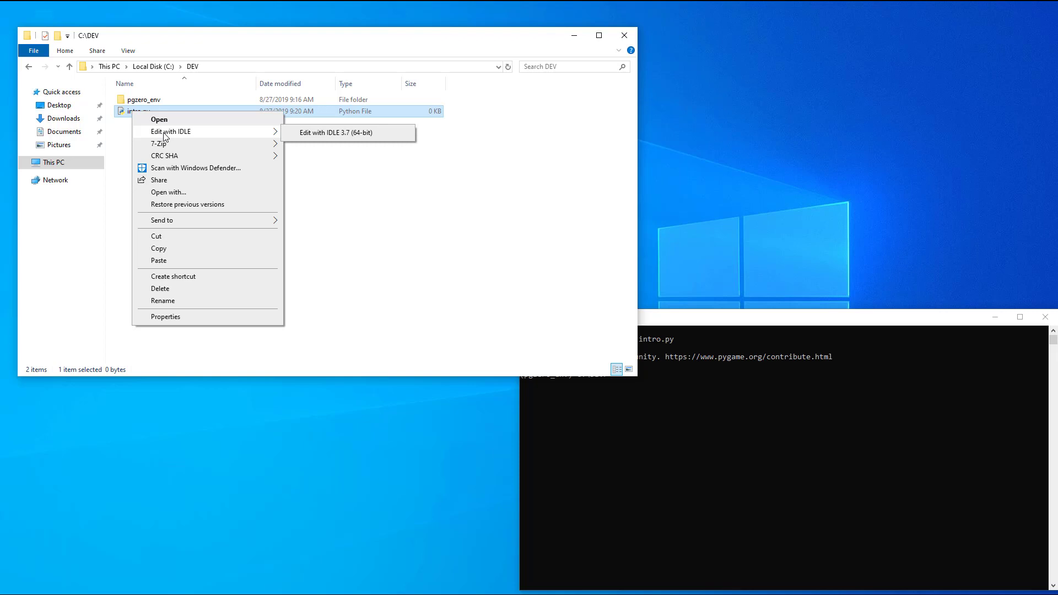
pyautogui.click(323, 137)
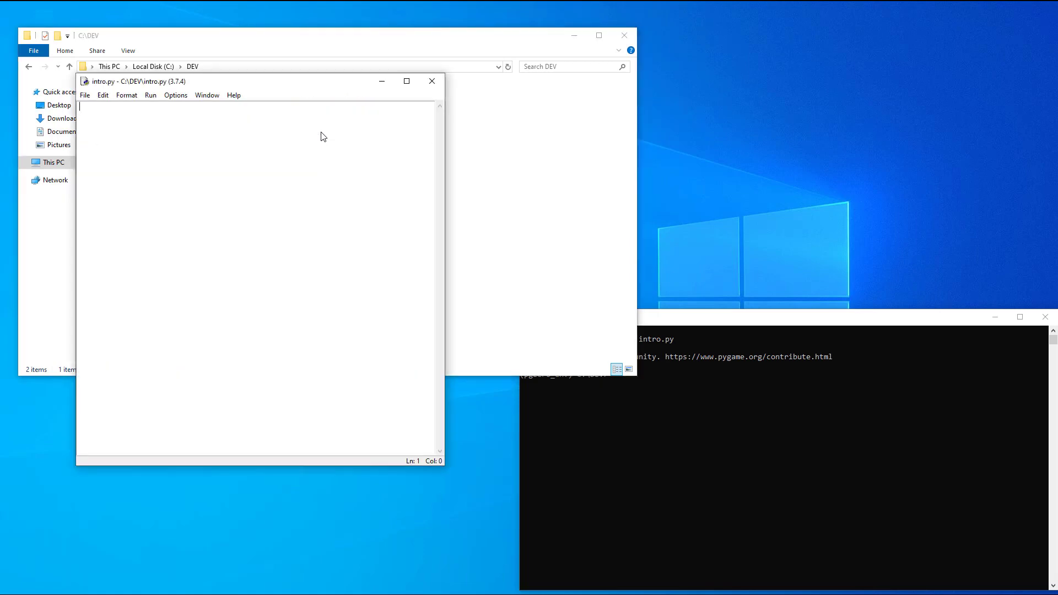
pyautogui.write('WIDTH =')
pyautogui.write('500')
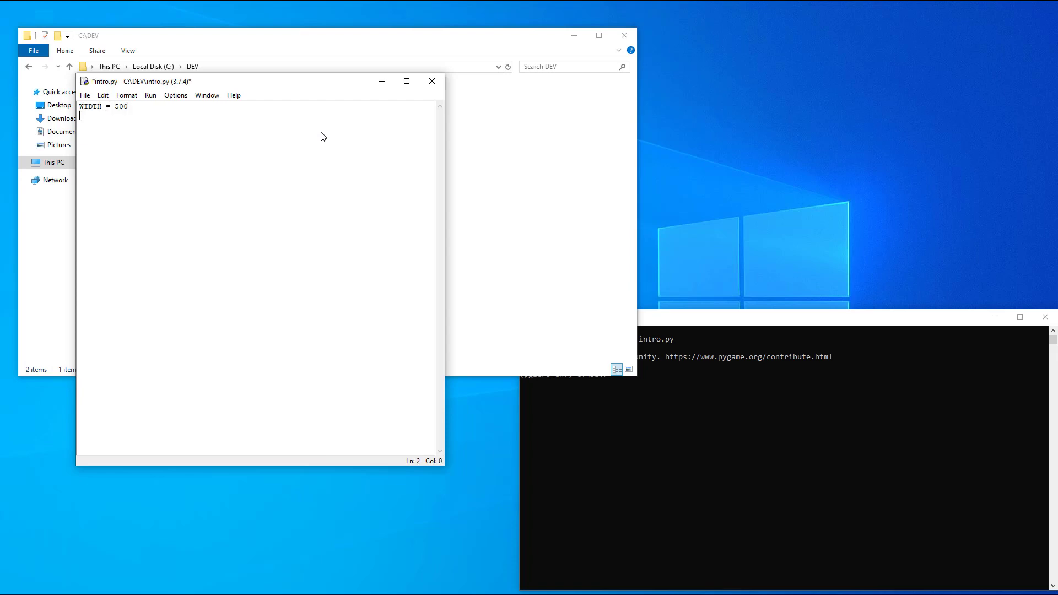
# Add screen.fill((255, 255, 0)) inside draw() below WIDTH 500 and HEIGHT 400, then save intro.py
pyautogui.press('Return')
pyautogui.write('HEIGHT')
pyautogui.write(' = 400')
pyautogui.press('Return')
pyautogui.write('def ')
pyautogui.write('draw(')
pyautogui.write('):     ')
pyautogui.write('screen.')
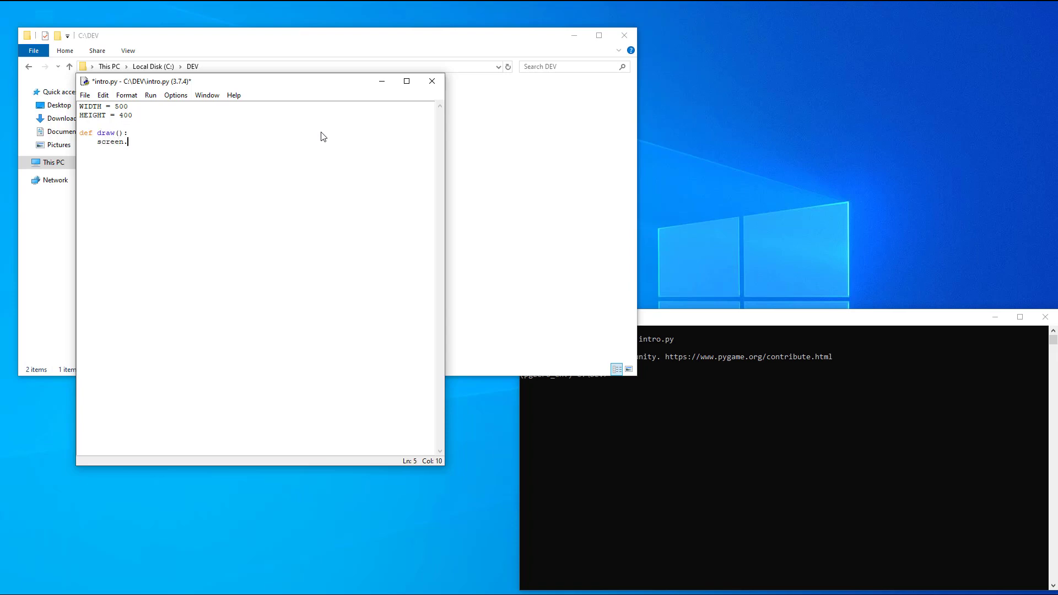
pyautogui.write('fill')
pyautogui.write('((2')
pyautogui.write('55, ')
pyautogui.write('255, 0))')
pyautogui.press('Return')
pyautogui.hotkey('ctrl', 's')
# Clear the console, rerun pgzrun intro.py, view the yellow window beside the code, then close it
pyautogui.click(662, 449)
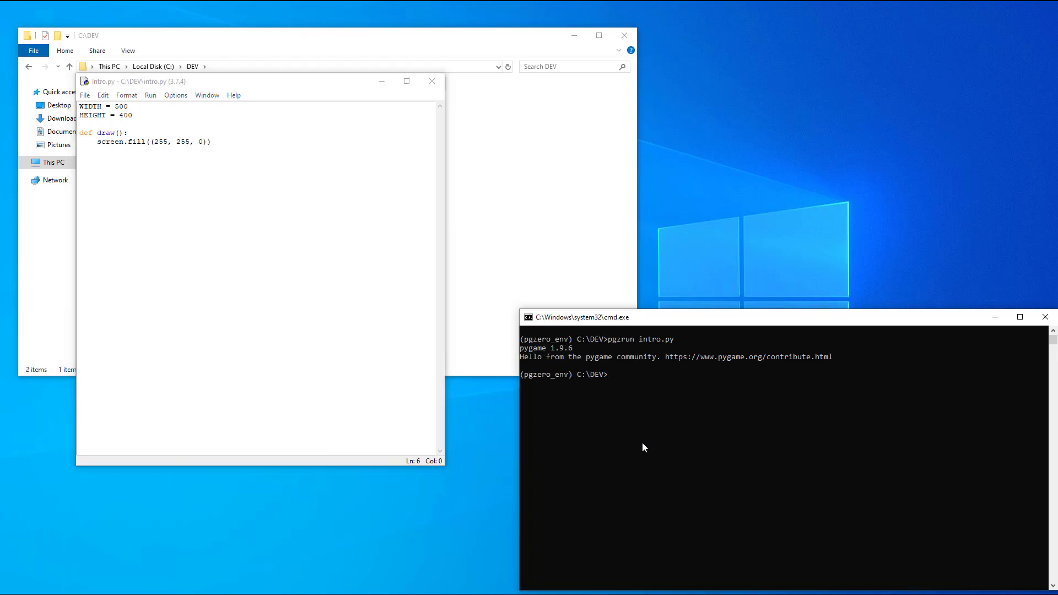
pyautogui.write('cls')
pyautogui.press('Return')
pyautogui.write('cls')
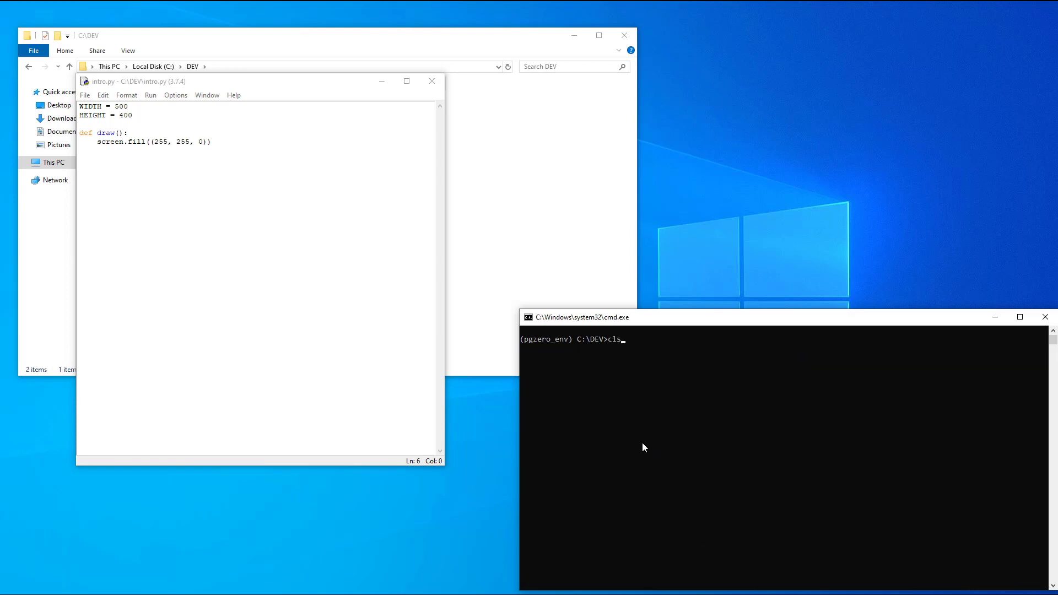
pyautogui.press('Up')
pyautogui.press('Return')
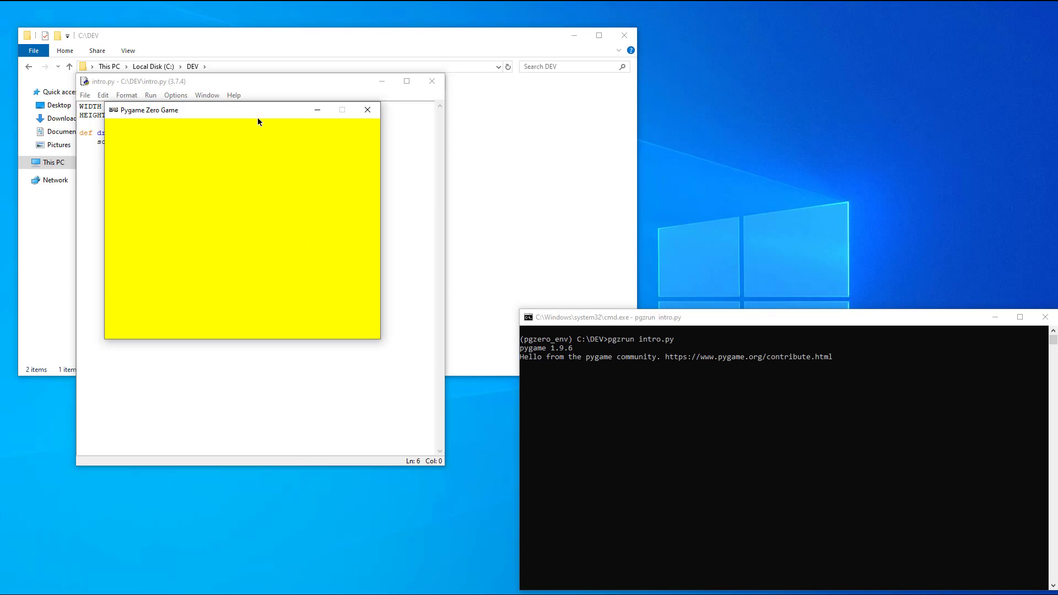
pyautogui.moveTo(257, 115); pyautogui.dragTo(377, 135)
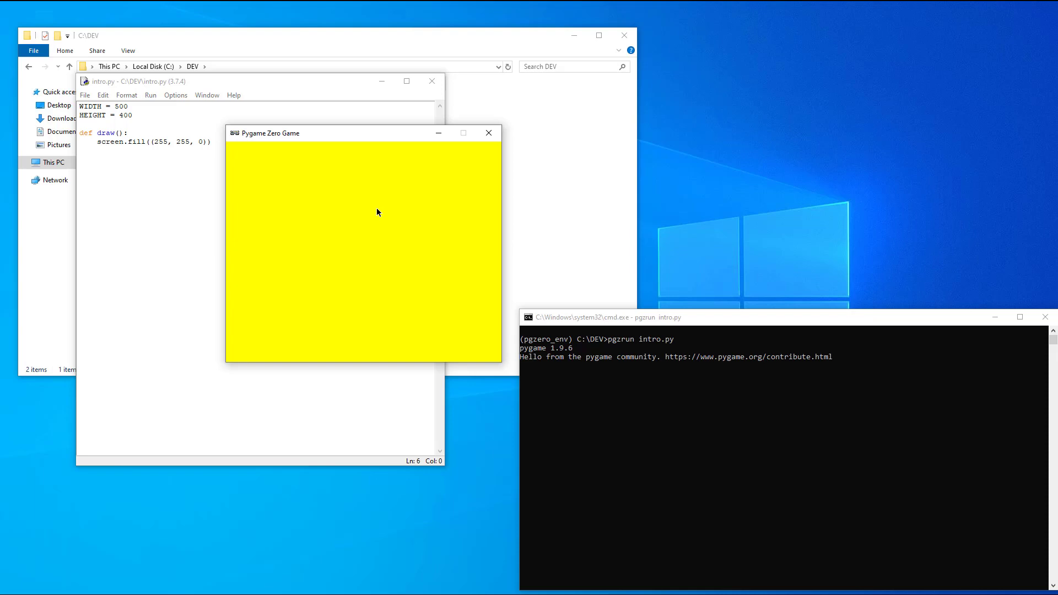
pyautogui.click(489, 133)
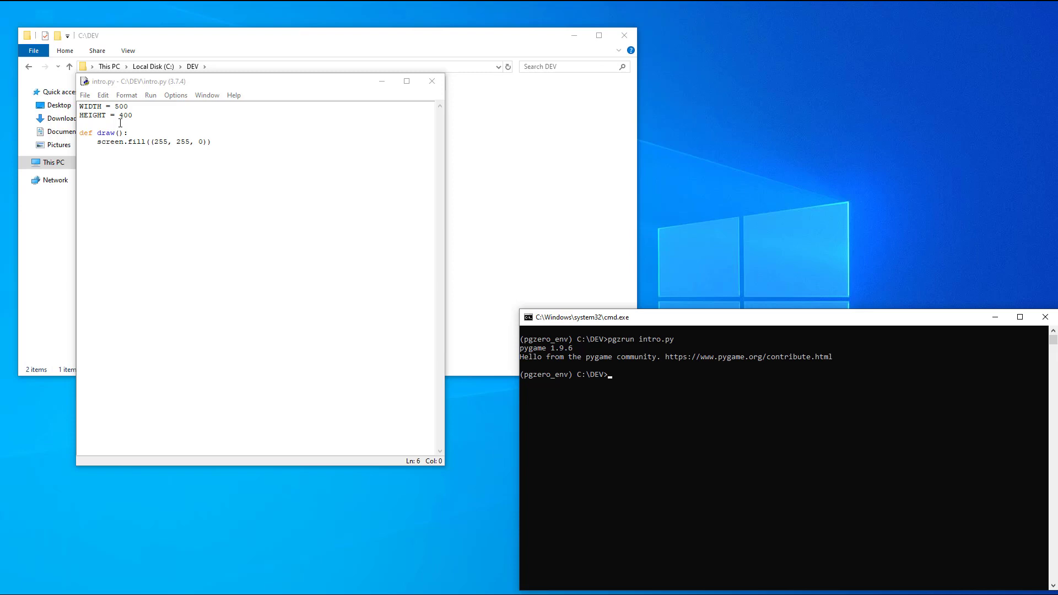
# Save a copy of the script as intro1.py
pyautogui.click(86, 96)
pyautogui.click(116, 185)
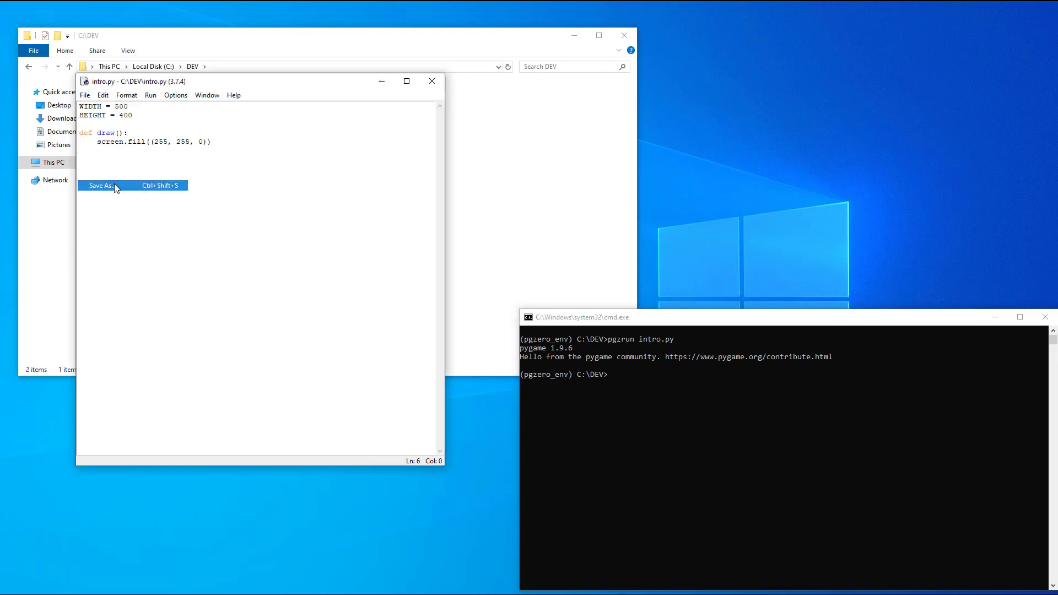
pyautogui.press('End')
pyautogui.press('Left')
pyautogui.press('Left')
pyautogui.press('Left')
pyautogui.write('1')
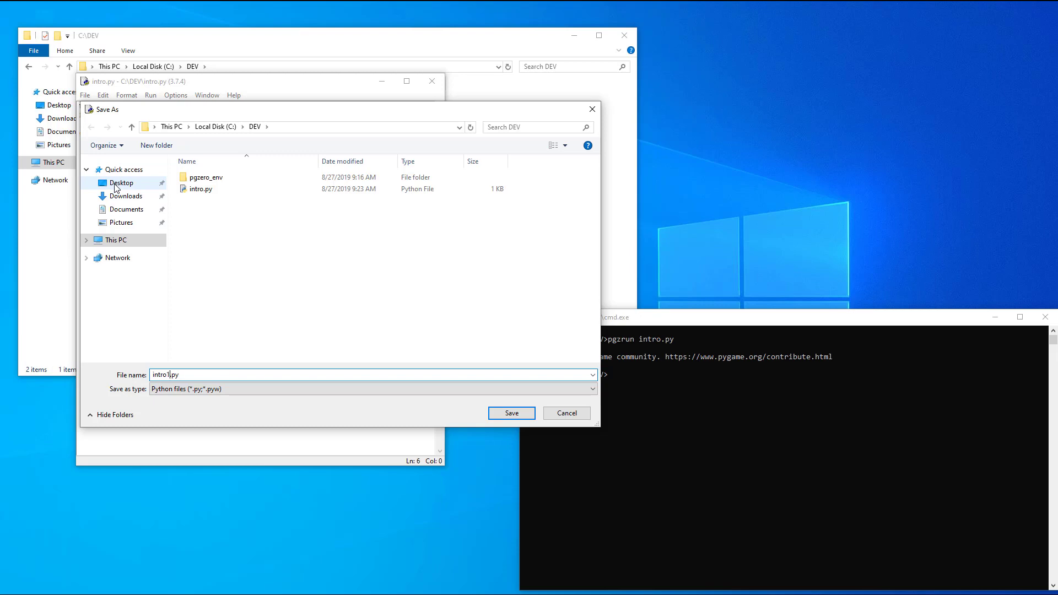
pyautogui.press('Return')
pyautogui.press('Return')
# Add import pgzrun at the top and pgzrun.go() at the bottom, and save intro1.py
pyautogui.press('Up')
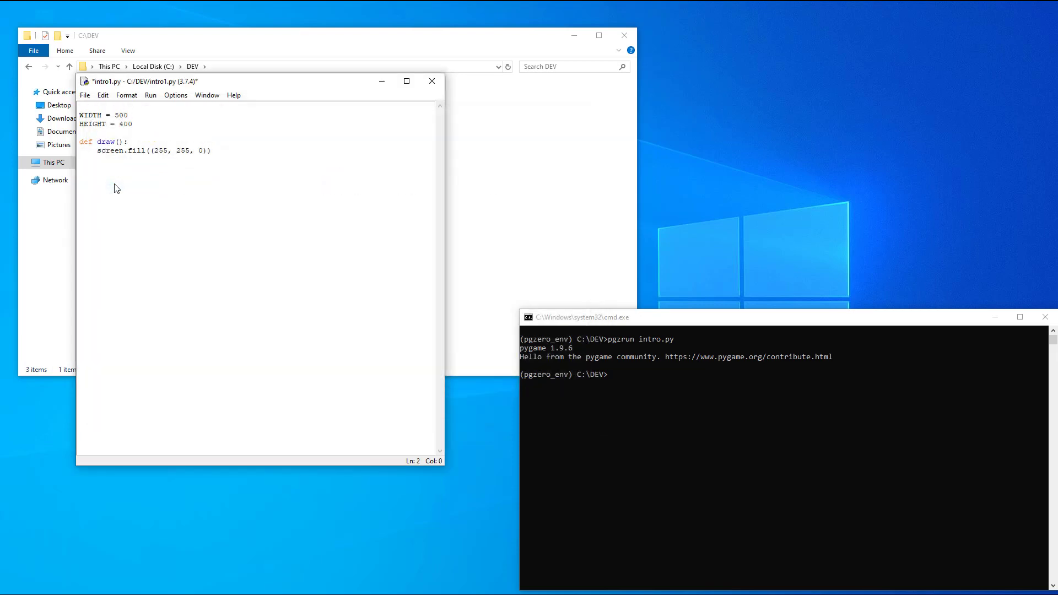
pyautogui.write('import pgzrun')
pyautogui.press('Return')
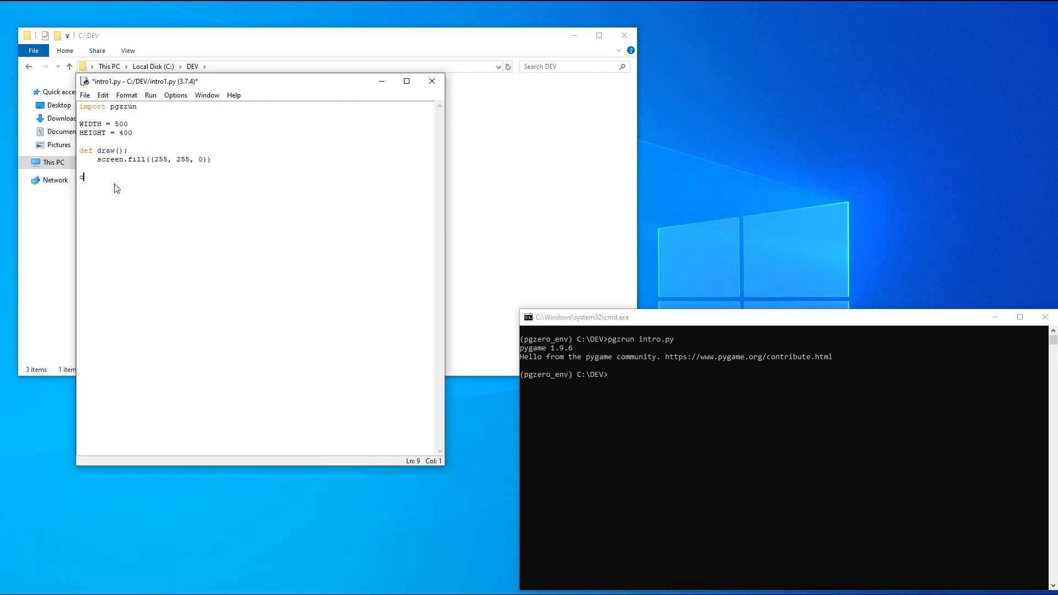
pyautogui.write('pgzrun')
pyautogui.write('.go')
pyautogui.write('()')
pyautogui.press('Return')
pyautogui.hotkey('ctrl', 's')
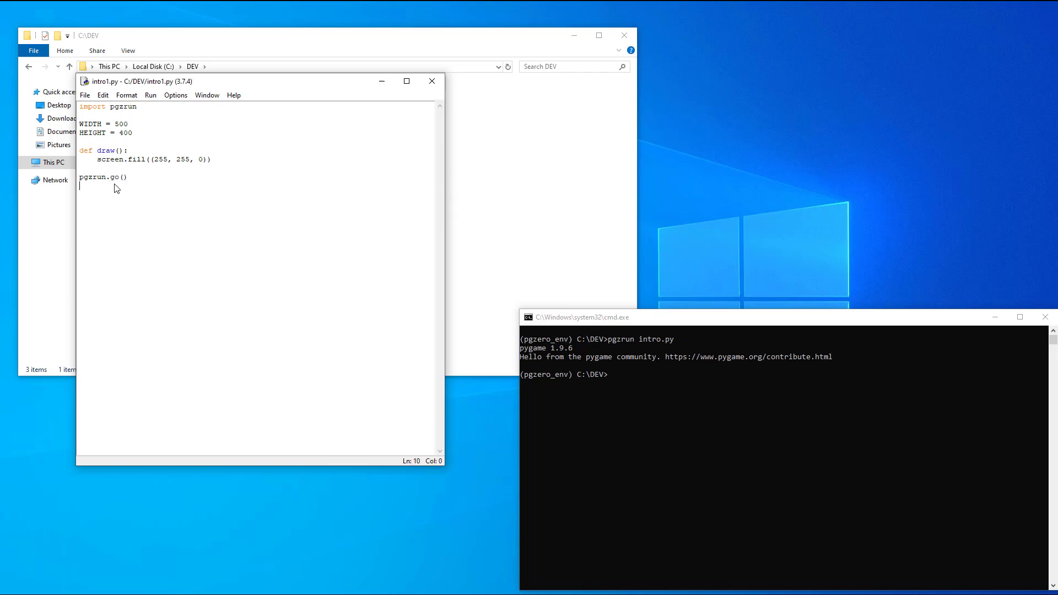
# Run python intro1.py in the command prompt and close the yellow window
pyautogui.click(591, 414)
pyautogui.write('python ')
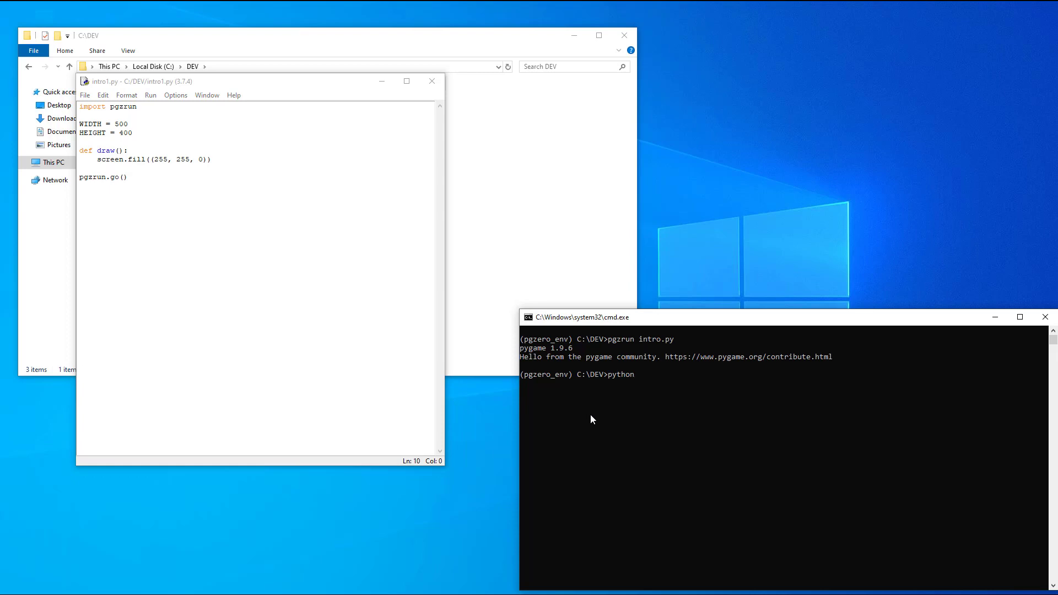
pyautogui.write('intro1.p')
pyautogui.write('y')
pyautogui.press('Return')
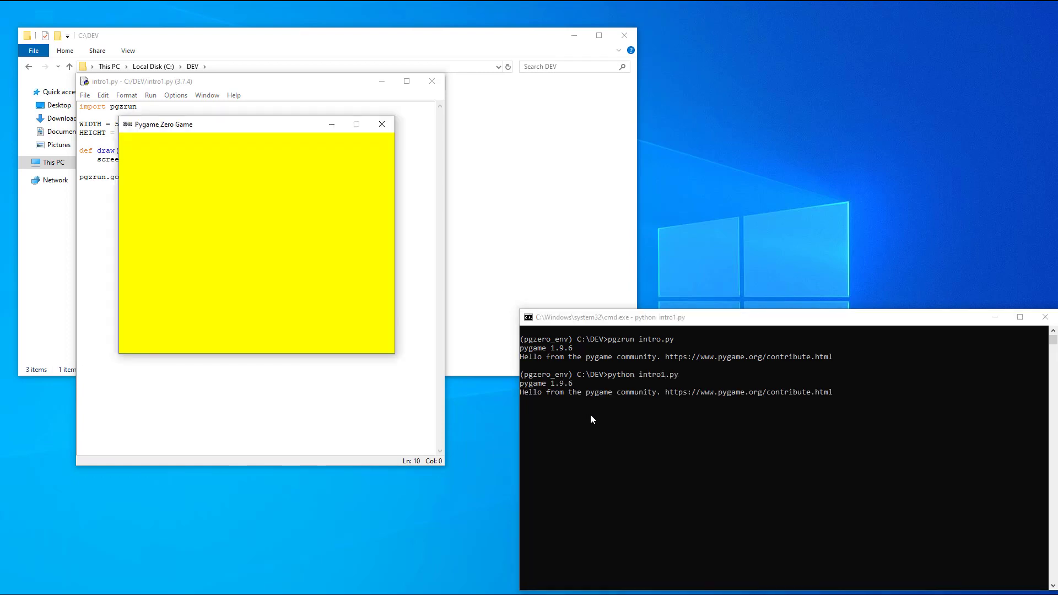
pyautogui.click(382, 125)
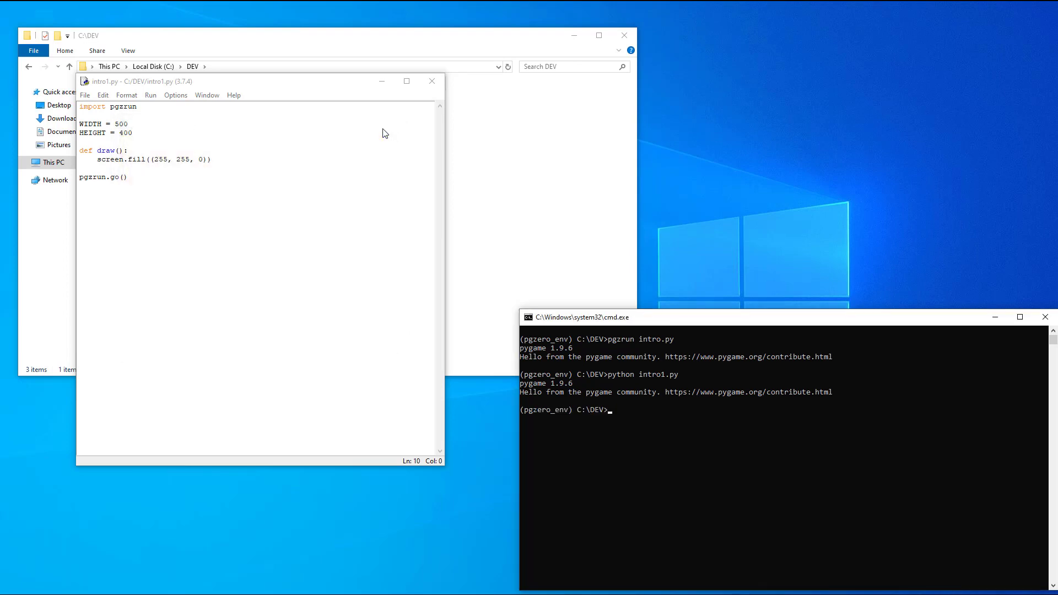
# Save a copy of the script as intro2.py
pyautogui.click(87, 96)
pyautogui.click(126, 186)
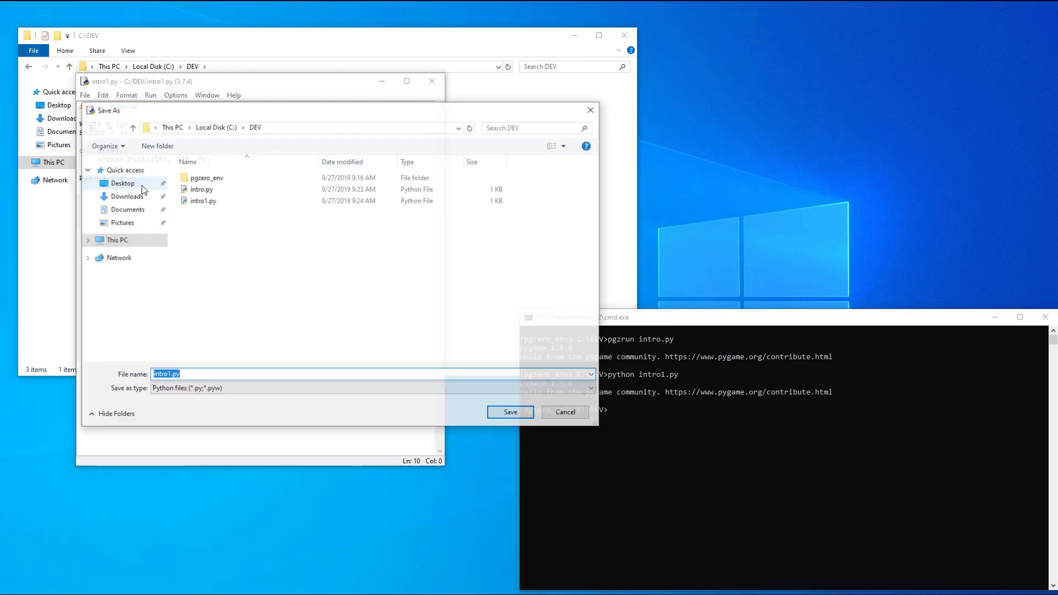
pyautogui.press('BackSpace')
pyautogui.write('2')
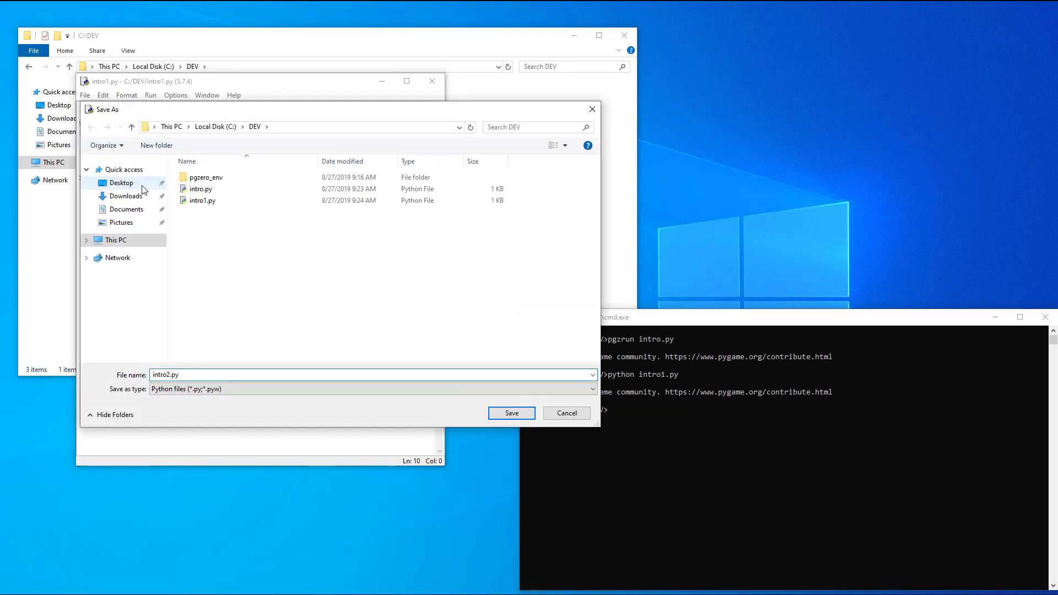
pyautogui.press('Return')
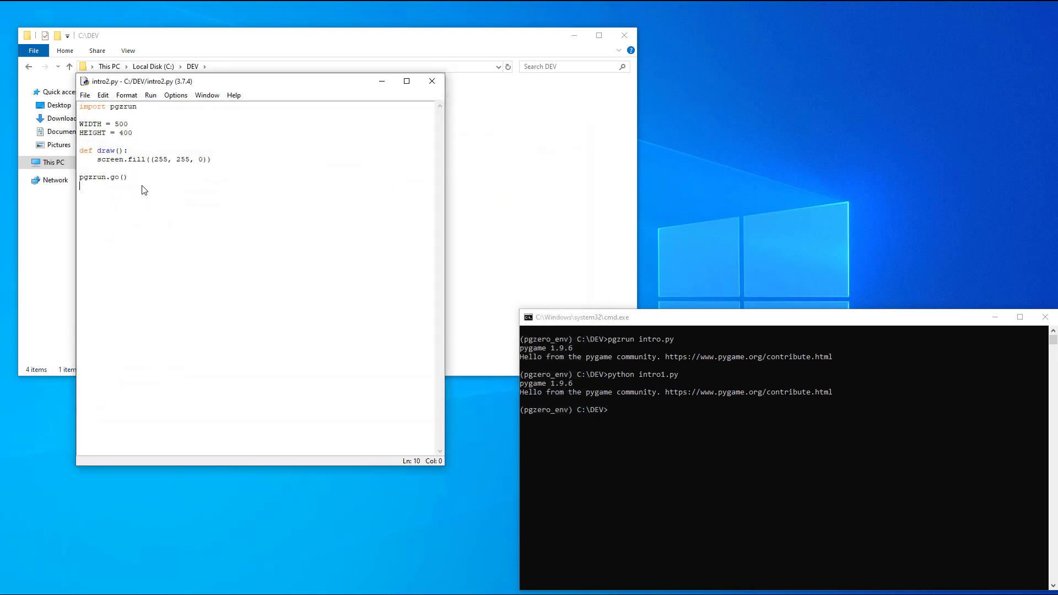
# Define RECT_COLOR = 0, 0, 255 and RECT = Rect((30, 30), (150, 200))
pyautogui.press('Return')
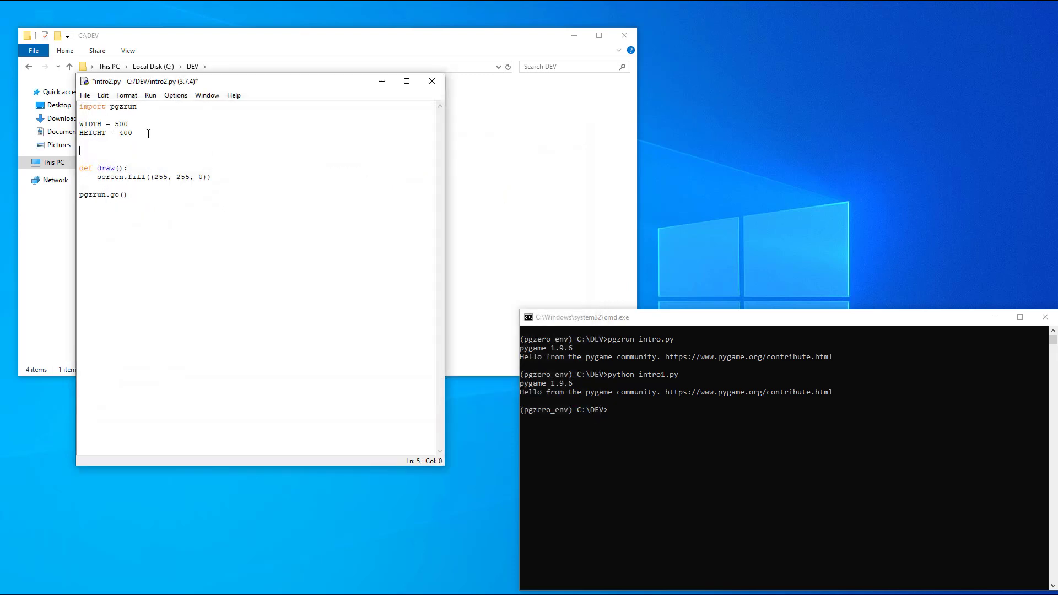
pyautogui.write('RECT_COL')
pyautogui.write('OR =')
pyautogui.write(' 0, 0, 255')
pyautogui.press('Return')
pyautogui.write('RECT ')
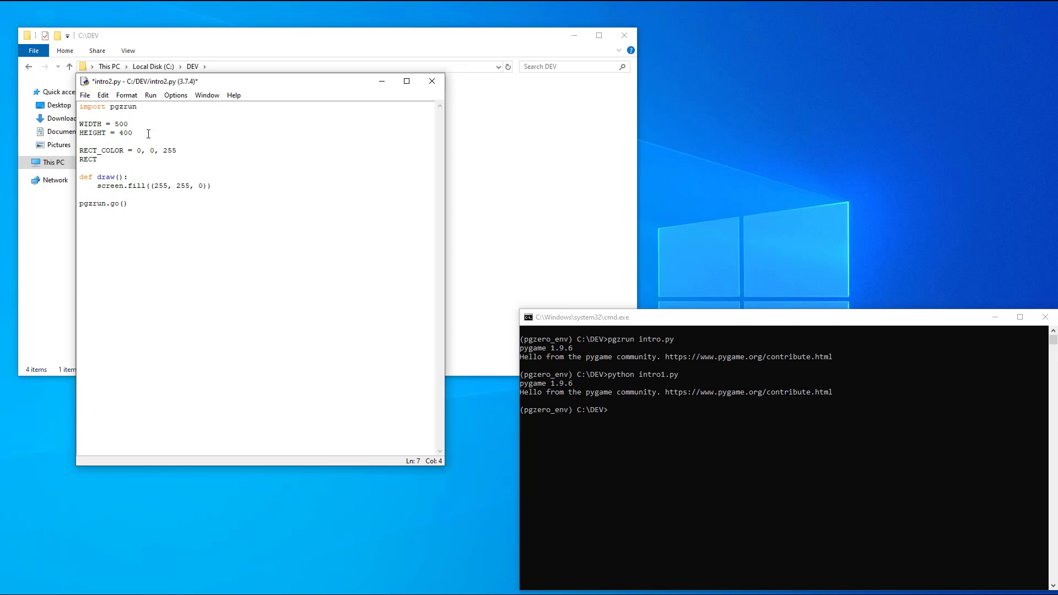
pyautogui.write('= Rect')
pyautogui.write('(')
pyautogui.write('30, 30')
pyautogui.write(')')
pyautogui.press('Left')
pyautogui.press('Left')
pyautogui.write('(')
pyautogui.press('End')
pyautogui.write('150')
pyautogui.write(', ')
pyautogui.write('200))')
# Add screen.draw.rect(RECT, RECT_COLOR) inside draw() and save intro2.py
pyautogui.press('Down')
pyautogui.press('Down')
pyautogui.press('Down')
pyautogui.press('Return')
pyautogui.write('scre')
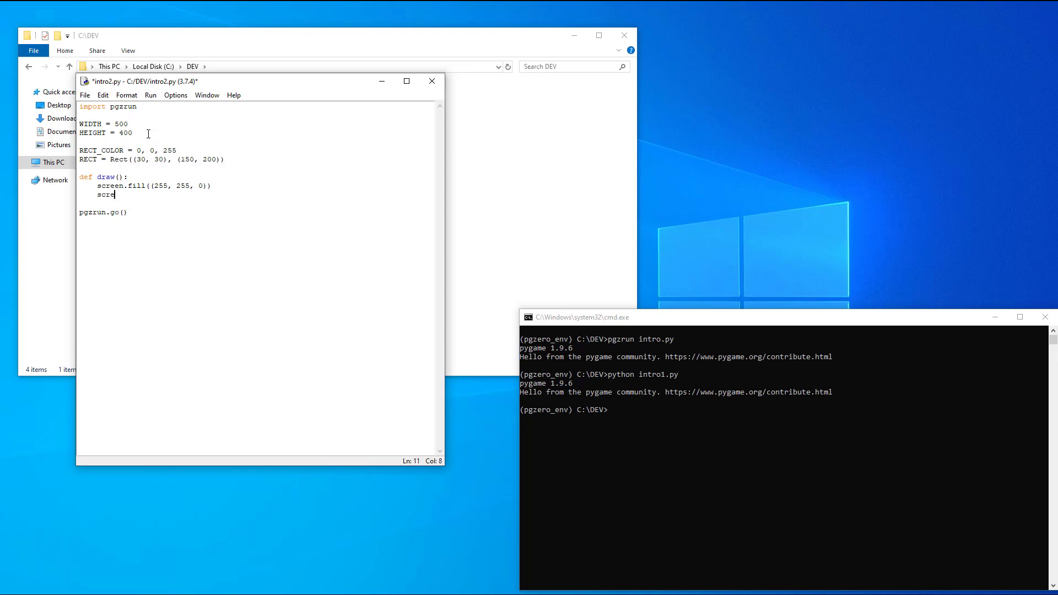
pyautogui.write('en.draw.rect(')
pyautogui.write('RECT, ')
pyautogui.write('RECT_COLOR)')
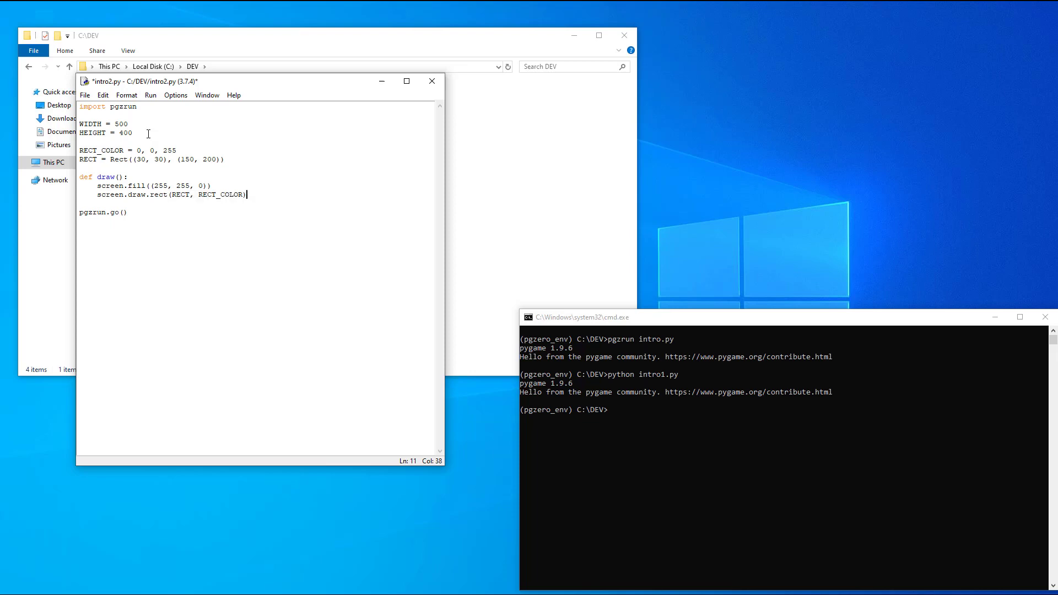
pyautogui.hotkey('ctrl', 's')
# Run python intro2.py to preview the rectangle outline, then close the game window
pyautogui.click(621, 453)
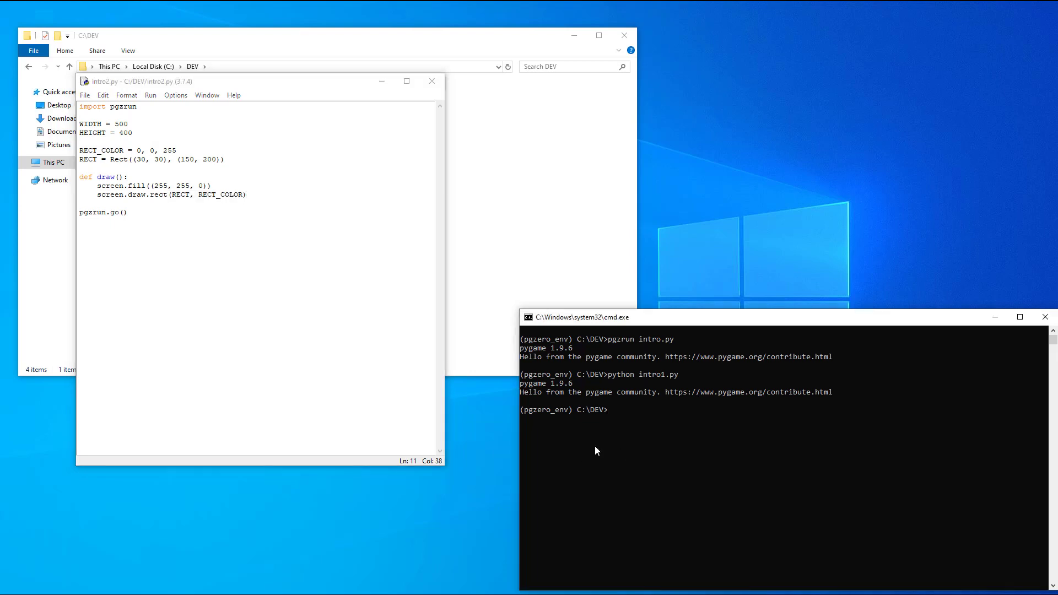
pyautogui.write('python intro2.py')
pyautogui.press('Return')
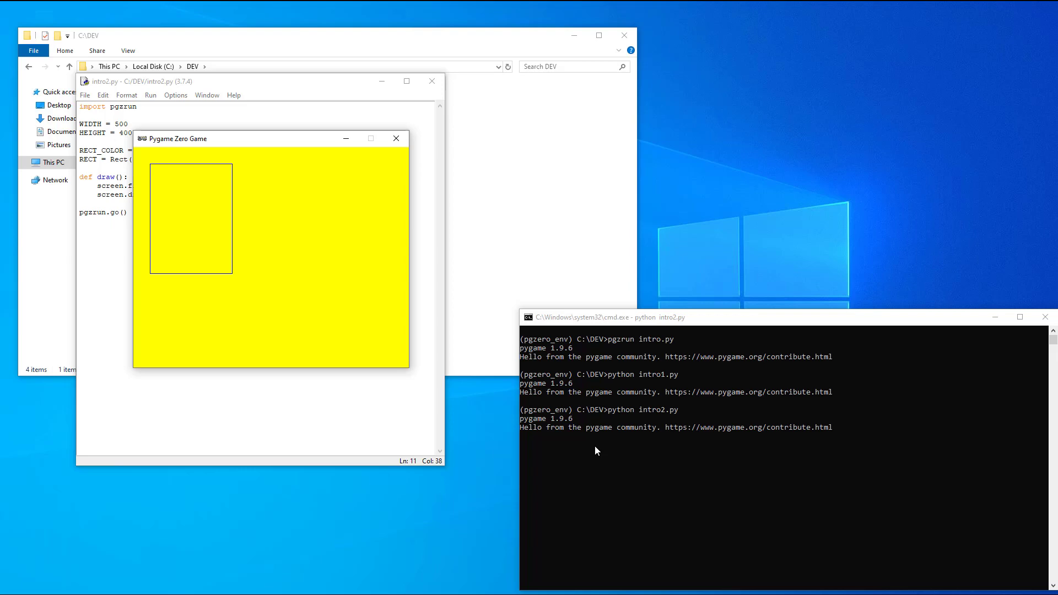
pyautogui.click(398, 140)
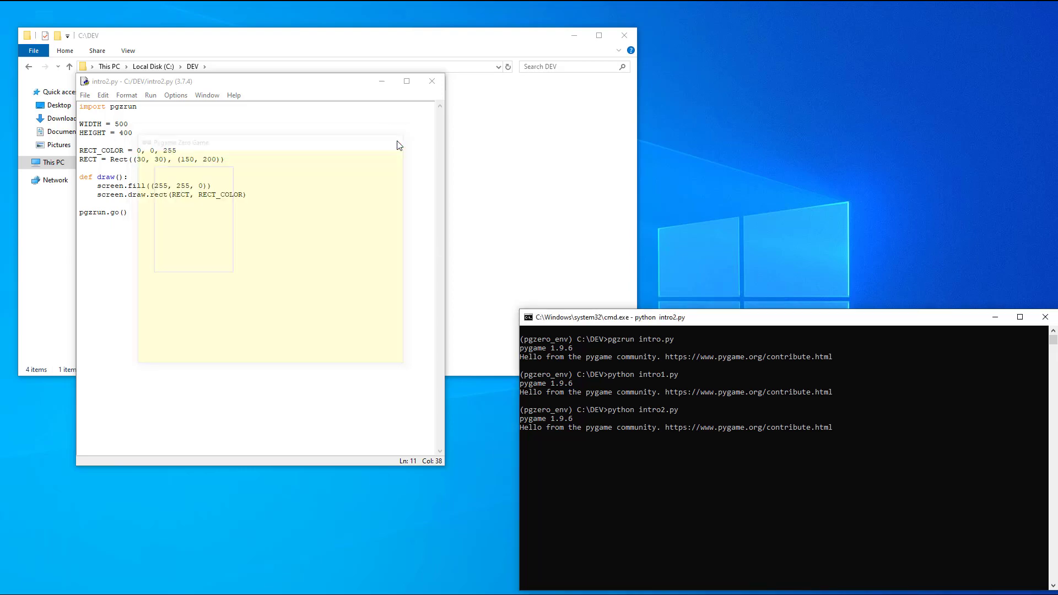
# Change the call to screen.draw.filled_rect, save, and rerun intro2.py to see the solid rectangle
pyautogui.click(150, 195)
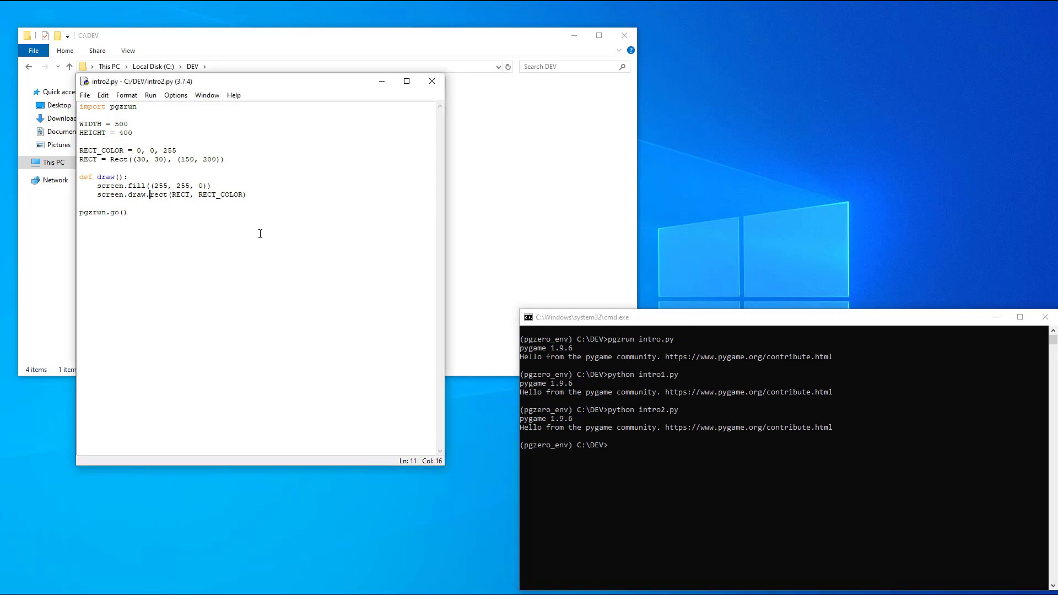
pyautogui.write('fille')
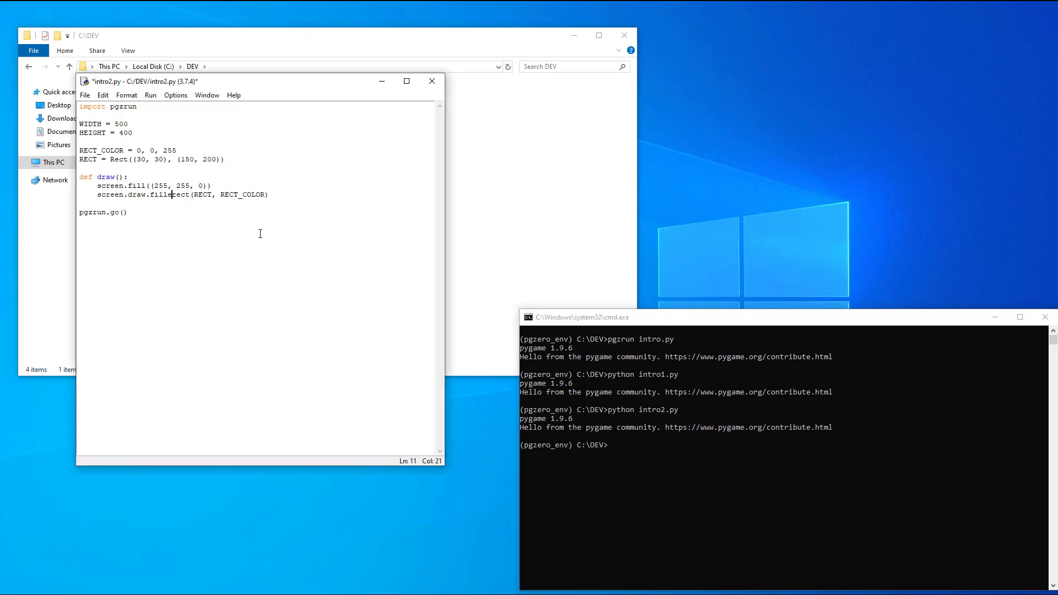
pyautogui.write('d_')
pyautogui.hotkey('ctrl', 's')
pyautogui.click(703, 513)
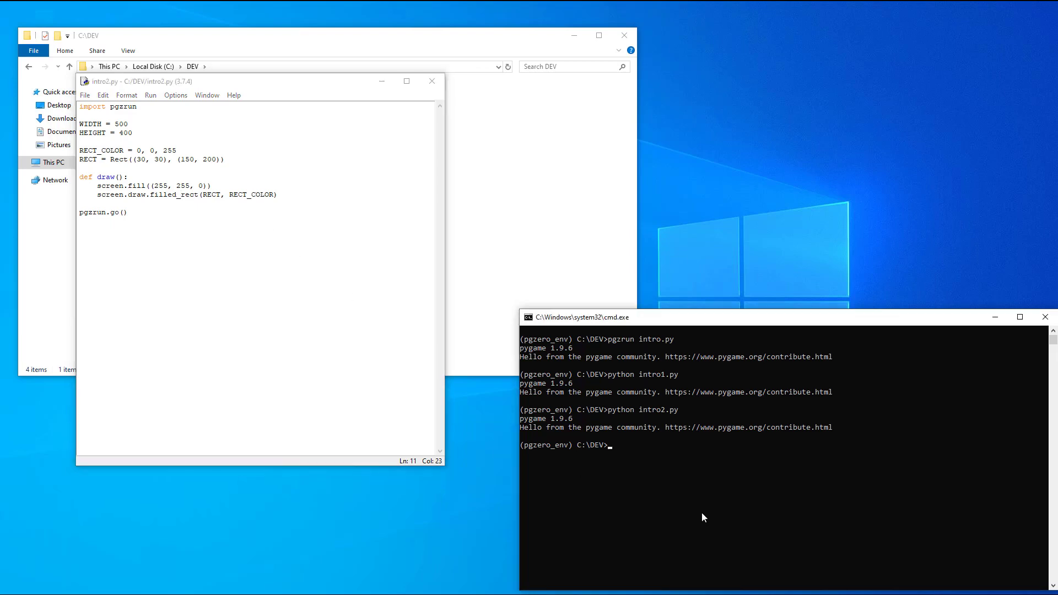
pyautogui.press('Up')
pyautogui.press('Return')
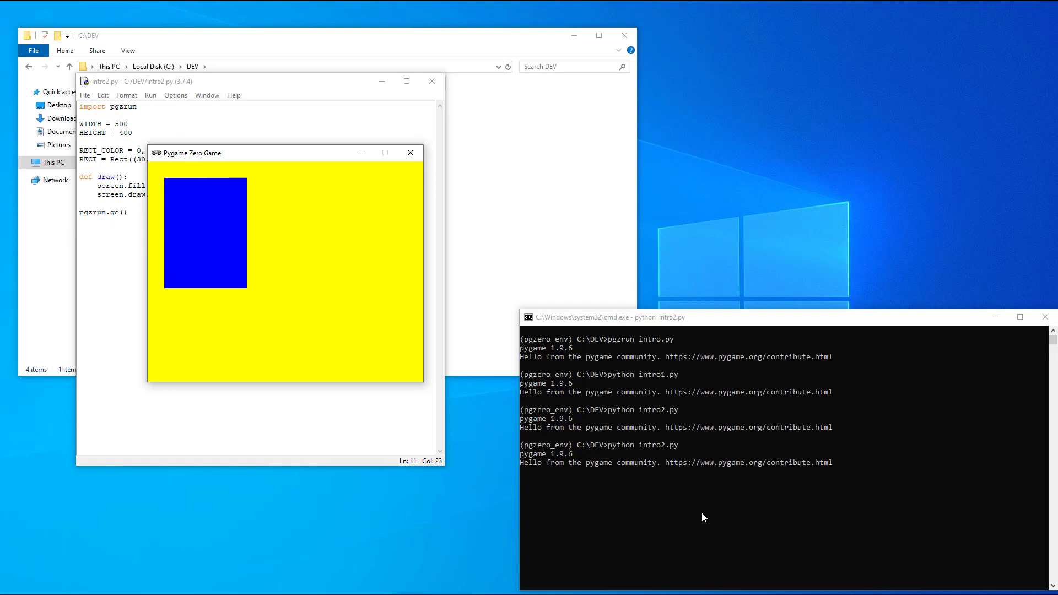
pyautogui.moveTo(316, 157); pyautogui.dragTo(431, 232)
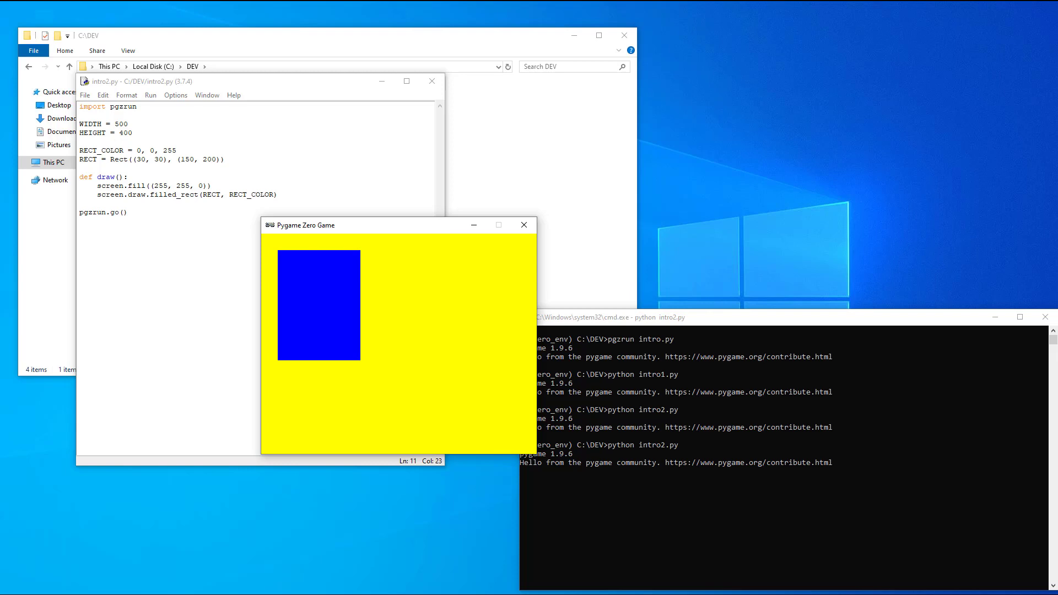
pyautogui.moveTo(433, 225); pyautogui.dragTo(505, 208)
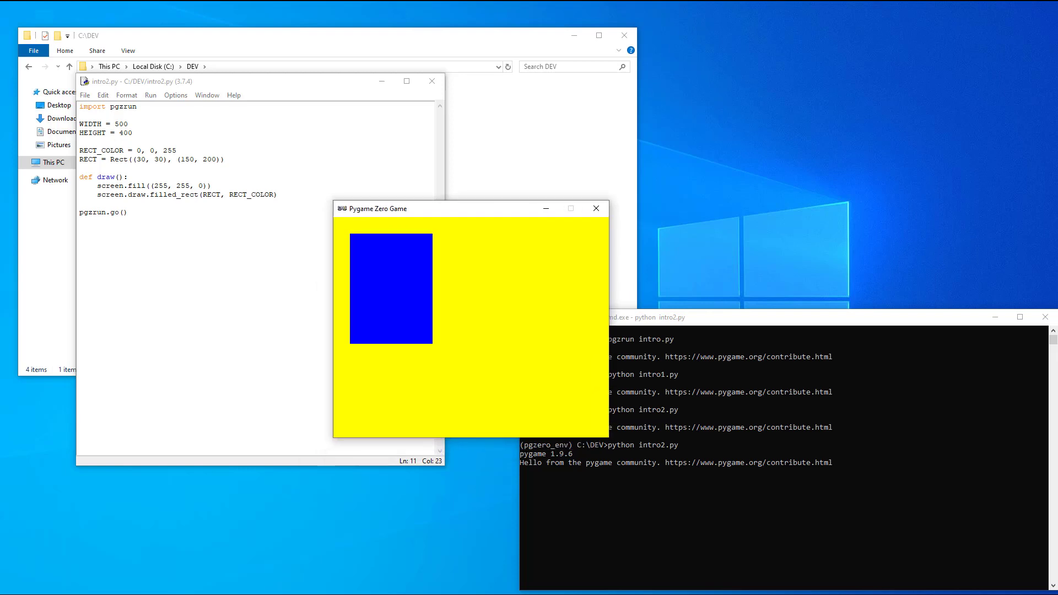